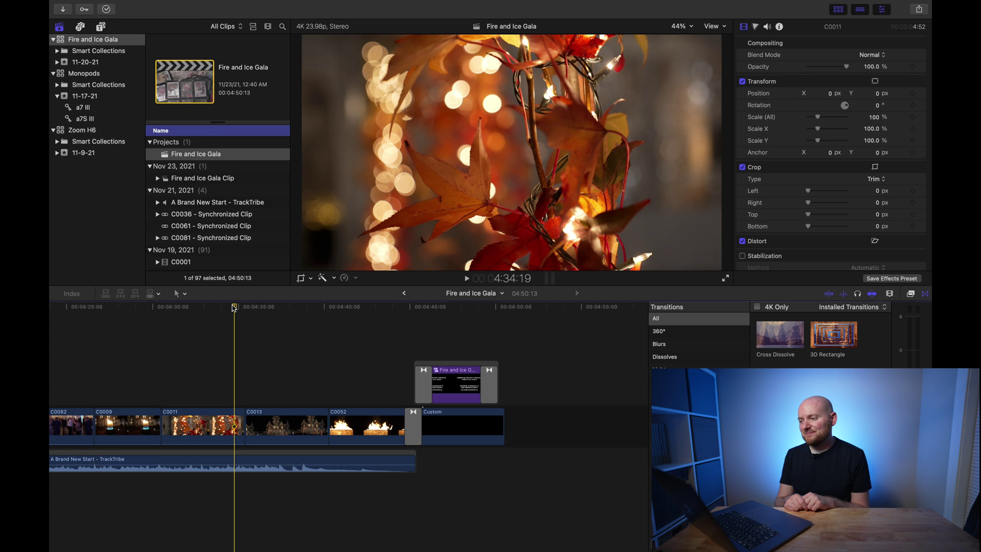
Step: Check the storage properties of the Fire and Ice Gala library, and get info on its file in Finder's Movies folder
left_click(62, 41)
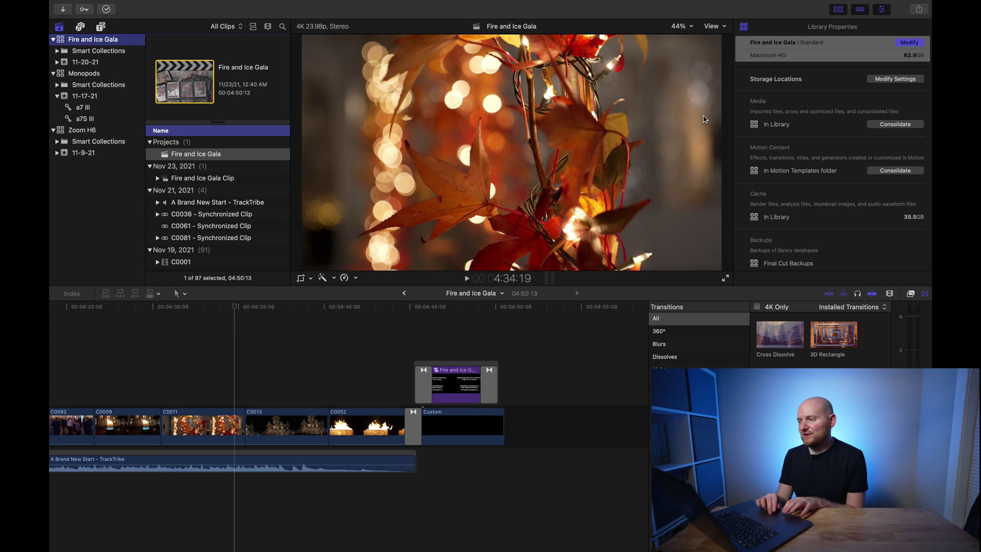
scroll(828, 100, "down", 4)
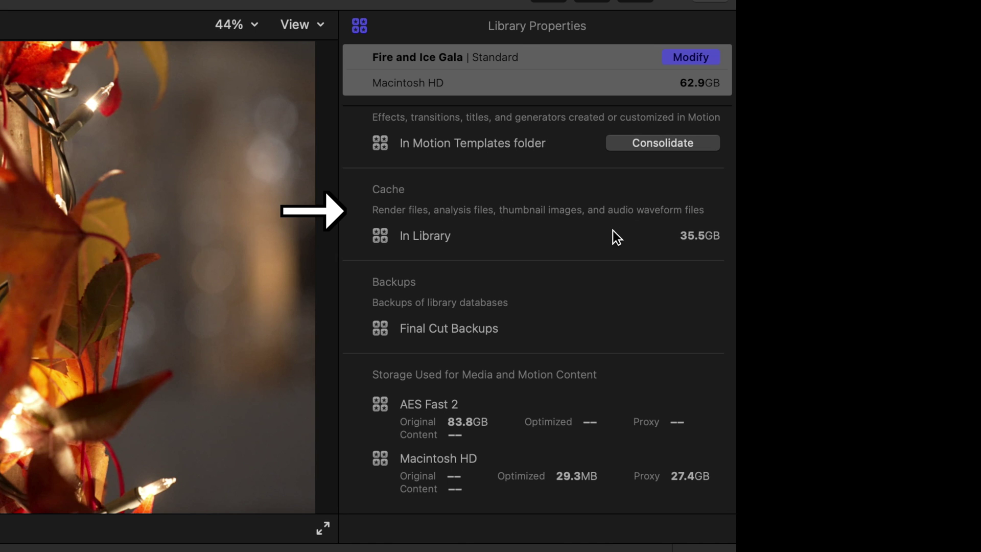
scroll(535, 241, "down", 2)
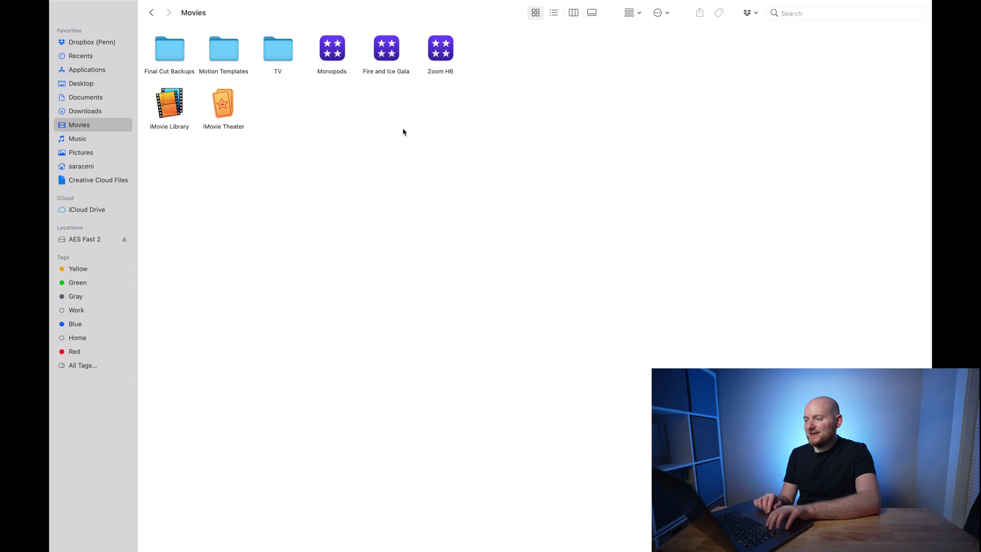
left_click(388, 56)
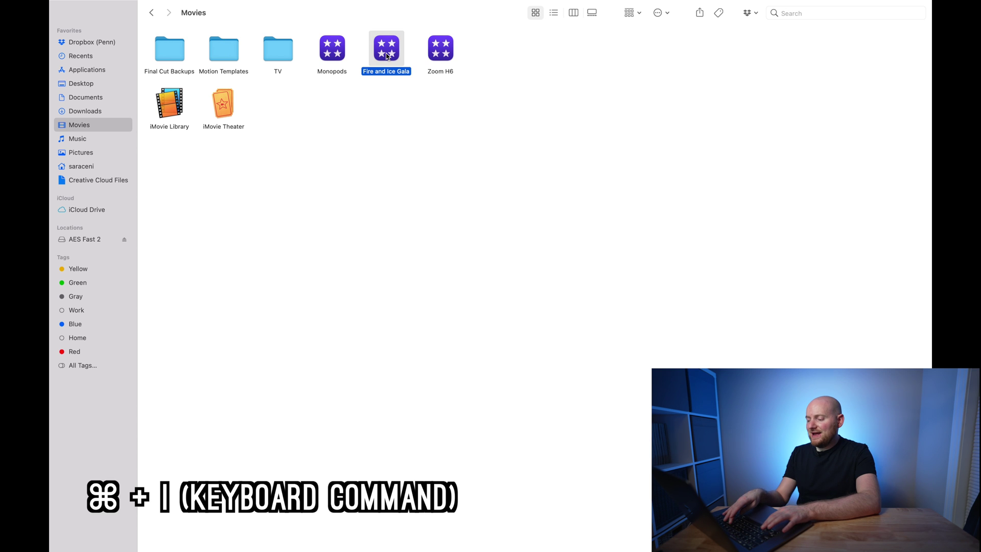
key("super+i")
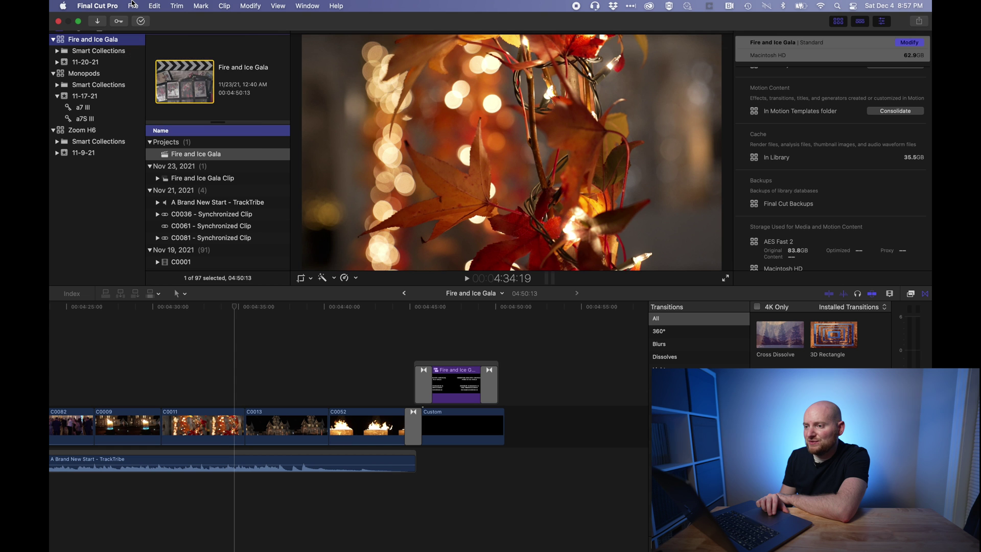
Step: In Final Cut Pro, set Delete Generated Library Files to remove all render files and the optimized media
left_click(133, 5)
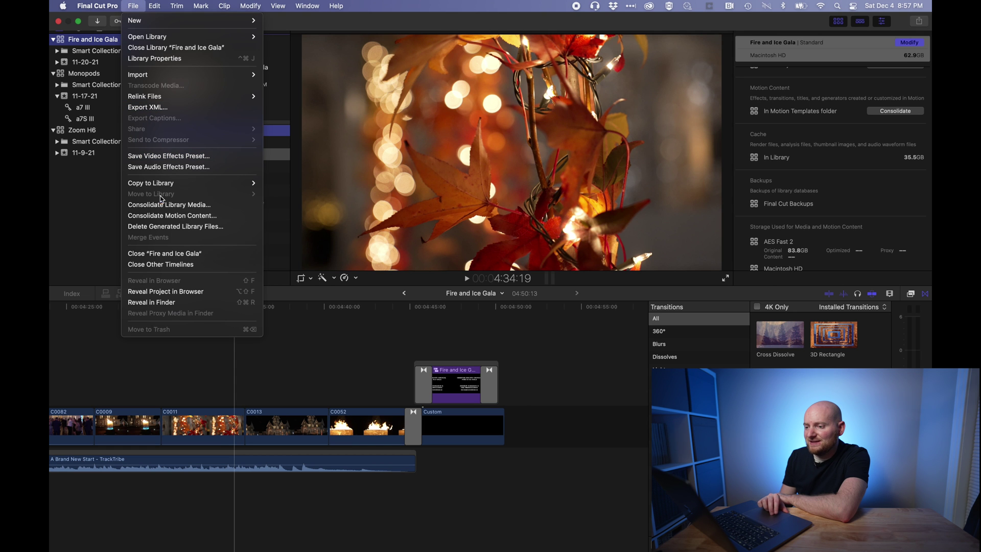
left_click(161, 227)
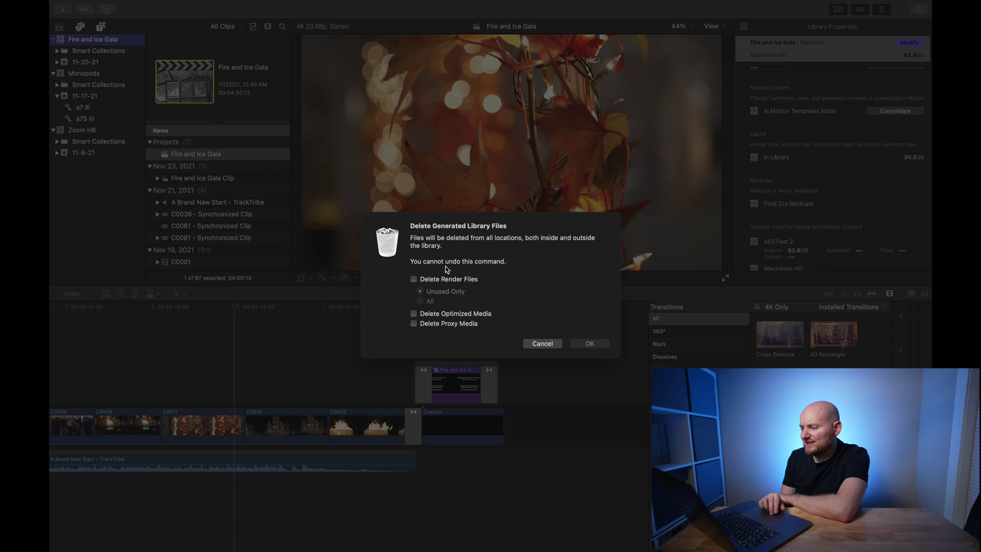
left_click(423, 279)
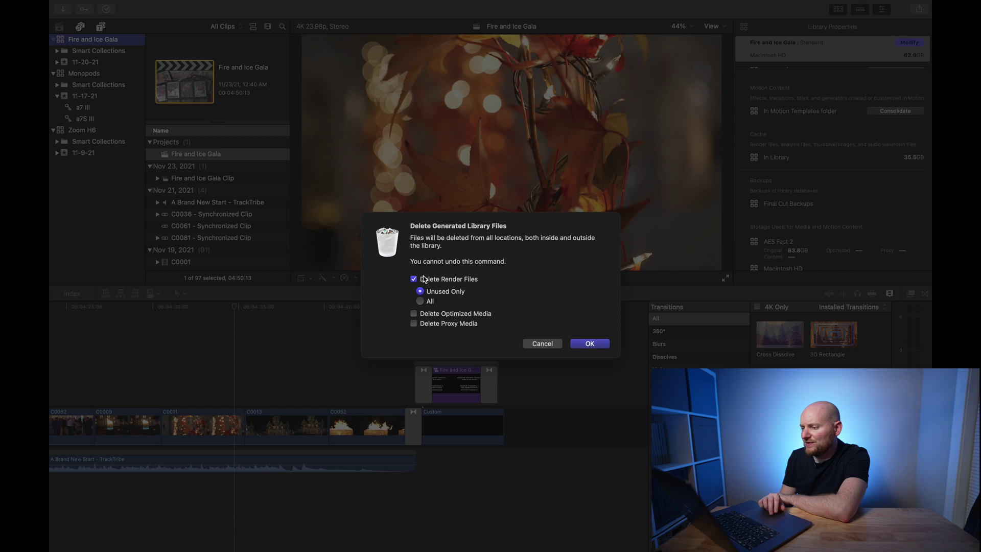
left_click(421, 303)
left_click(414, 314)
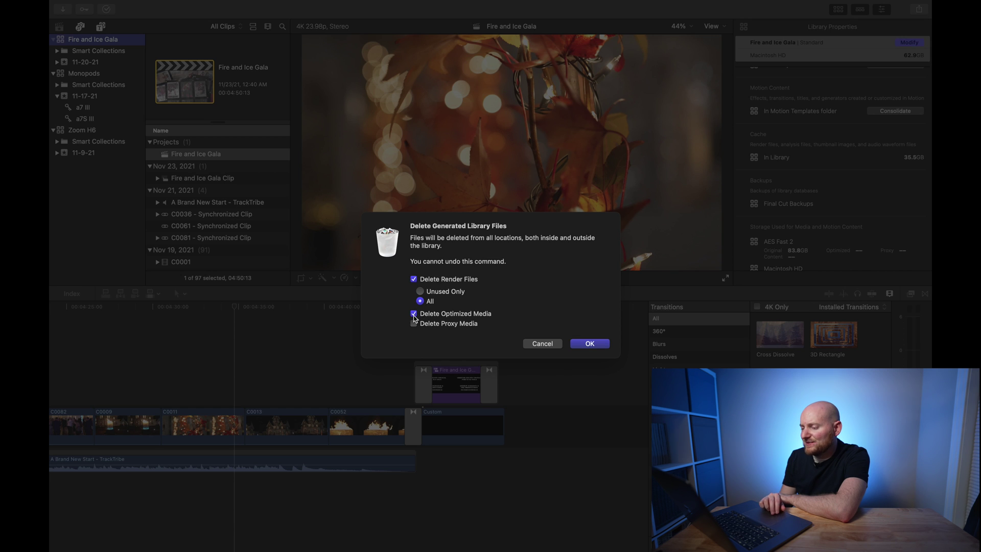
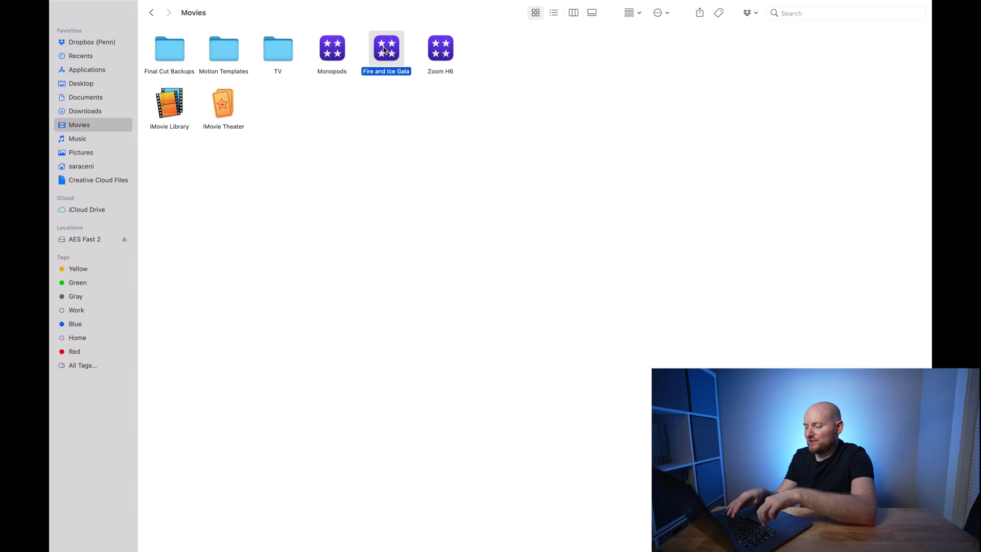
Step: Recheck the Fire and Ice Gala library's file info in Finder and its storage properties in Final Cut Pro
key("super+i")
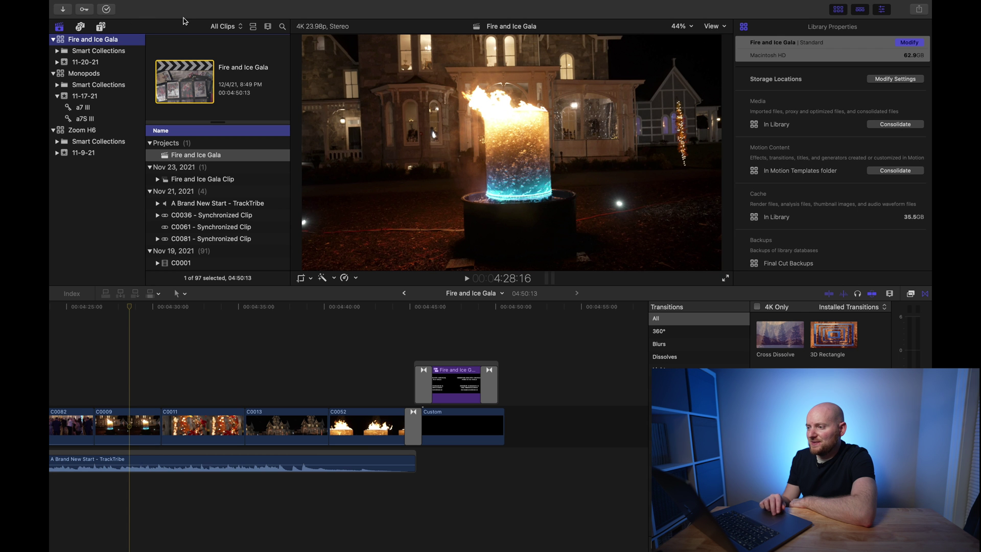
scroll(816, 101, "down", 5)
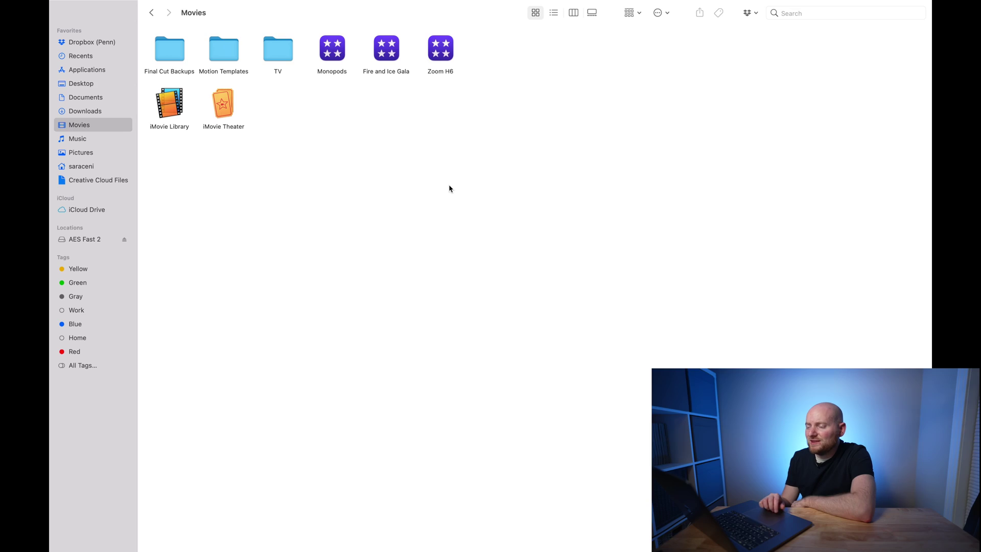
Step: In Finder, show the package contents of the Fire and Ice Gala library and open its 11-20-21 folder
right_click(388, 46)
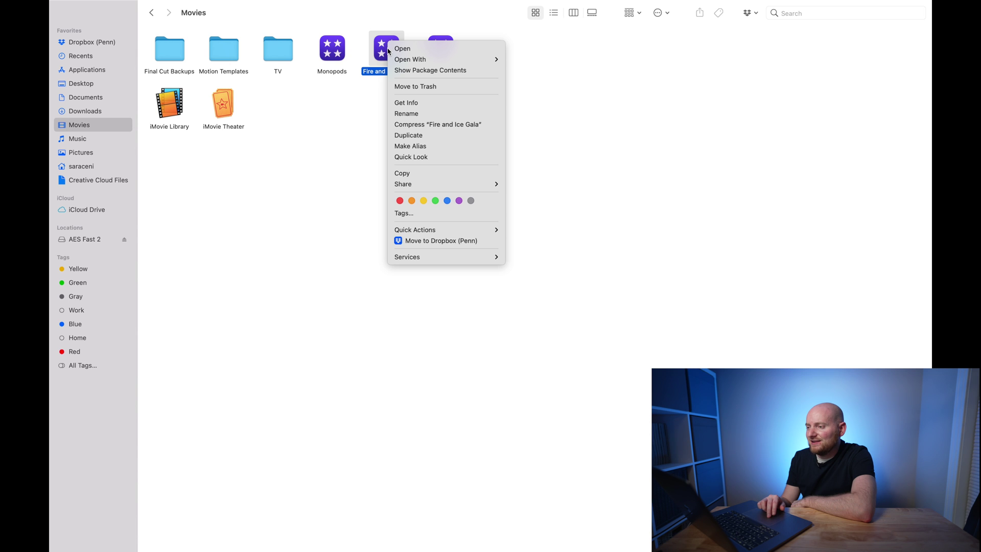
left_click(397, 72)
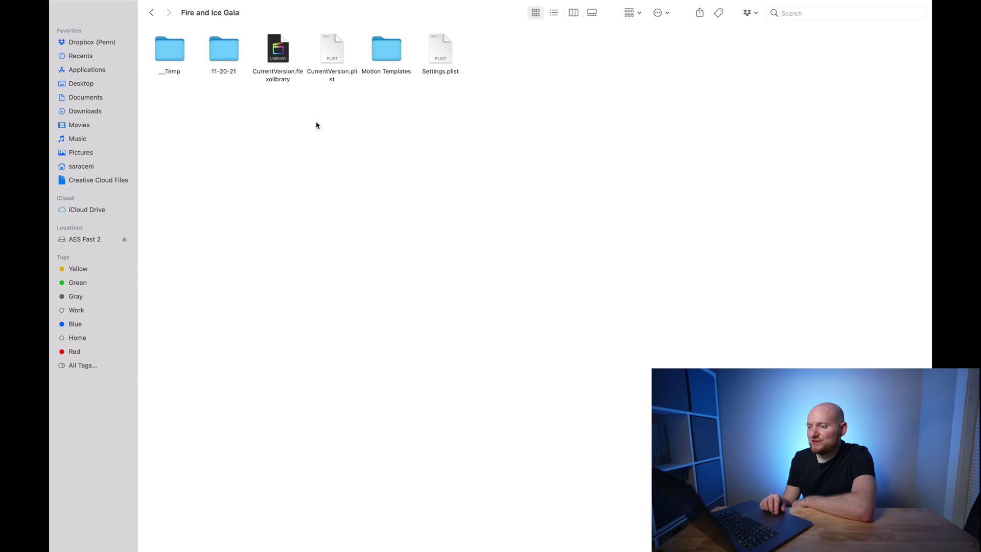
double_click(228, 51)
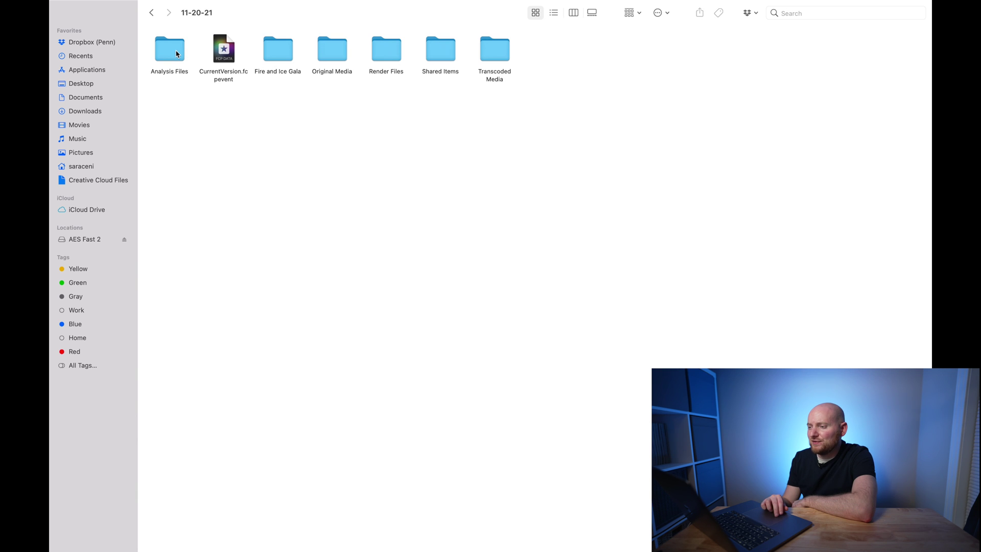
Step: Get info on the Render Files, Analysis Files and Transcoded Media folders to check their sizes
left_click(397, 53)
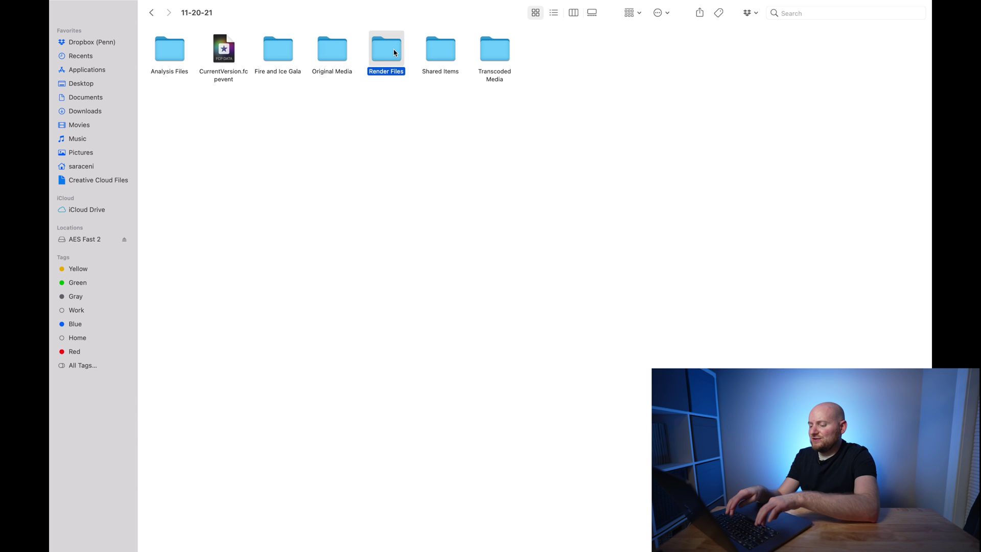
key("super+i")
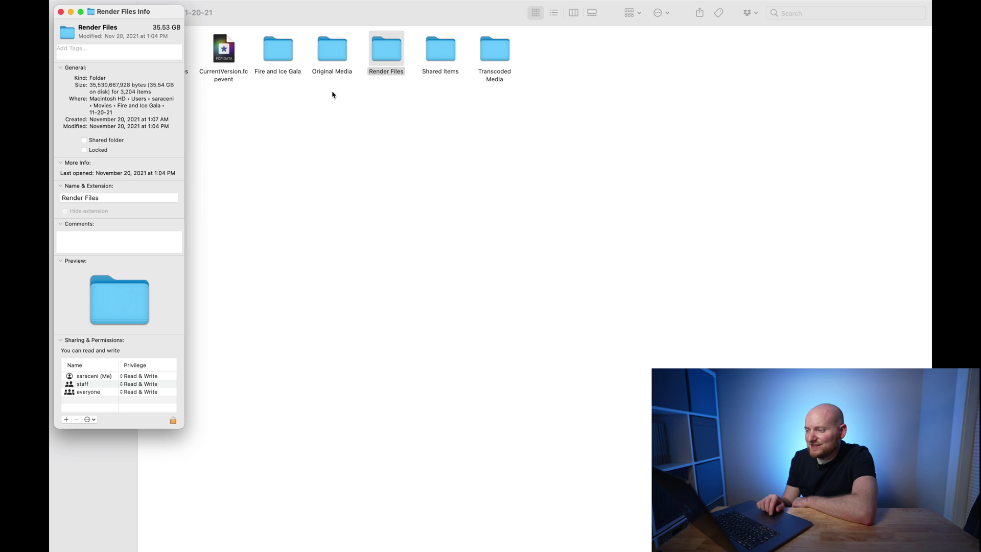
left_click(62, 12)
left_click(166, 49)
key("super+i")
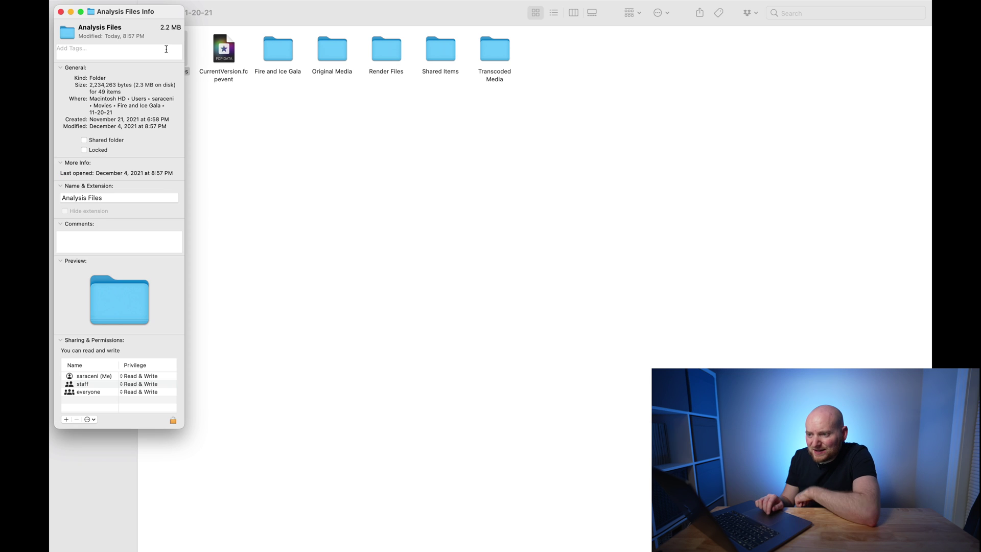
left_click(61, 12)
left_click(494, 53)
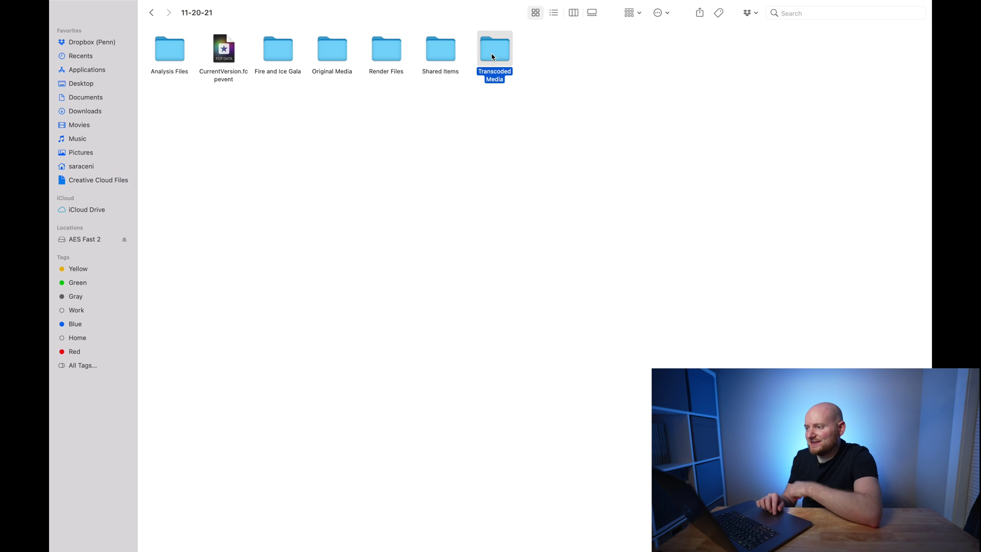
key("super+i")
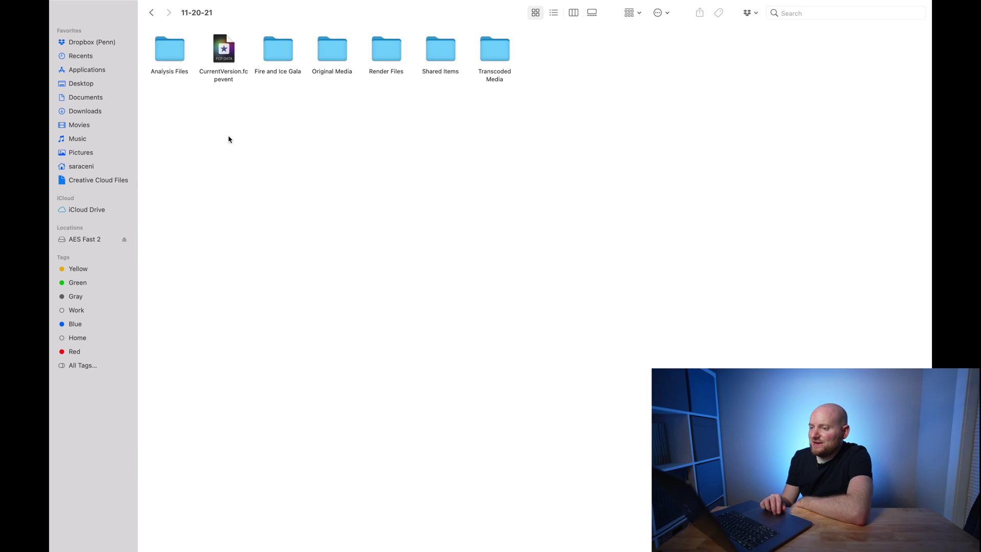
right_click(170, 50)
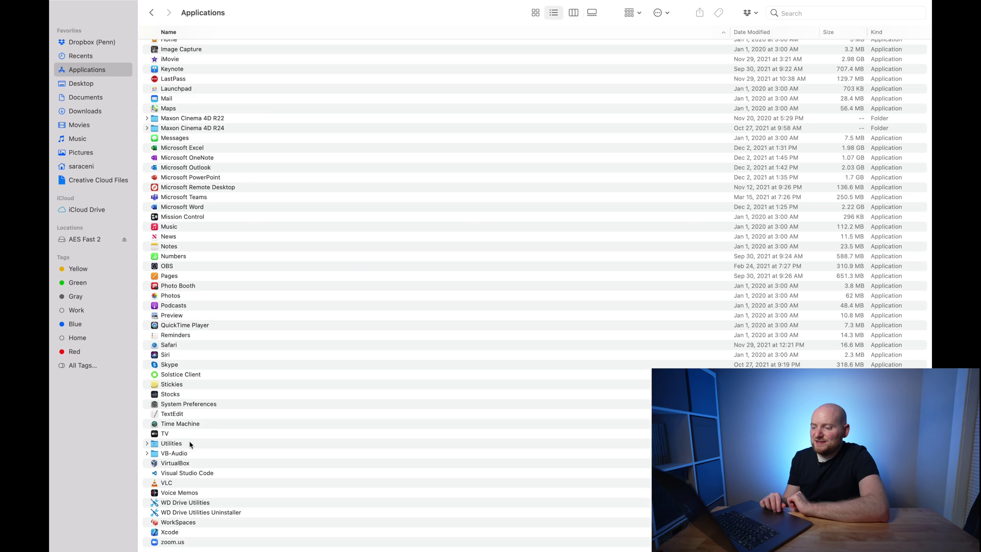
Step: Open Terminal from the Utilities folder in Applications
left_click(190, 444)
double_click(190, 444)
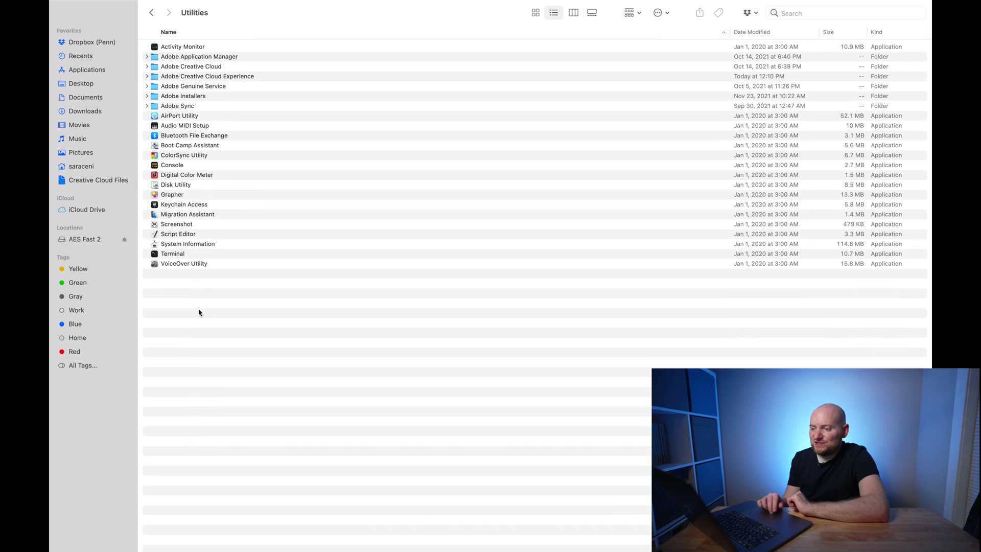
double_click(194, 254)
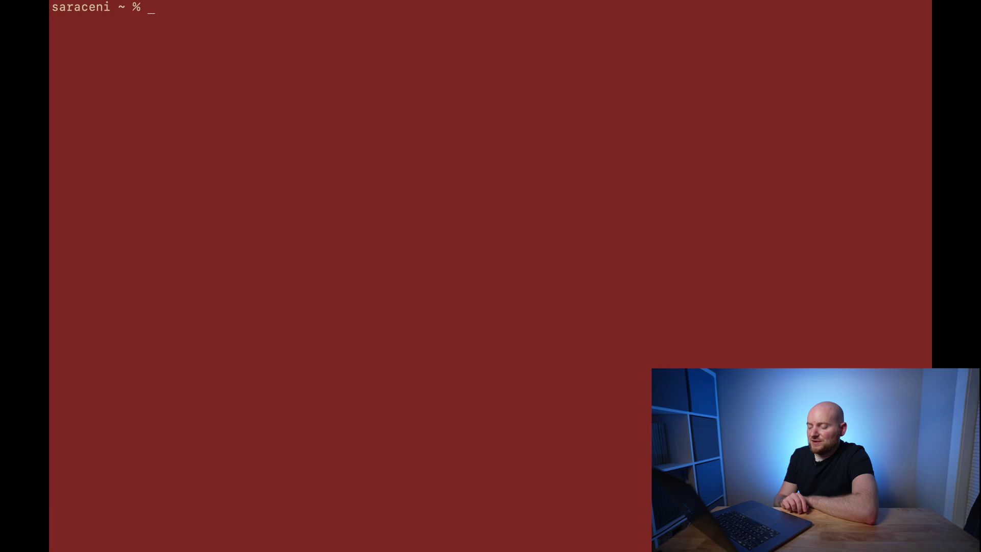
Step: Read the options in the manual page of the du command with man du, and close it
type("du")
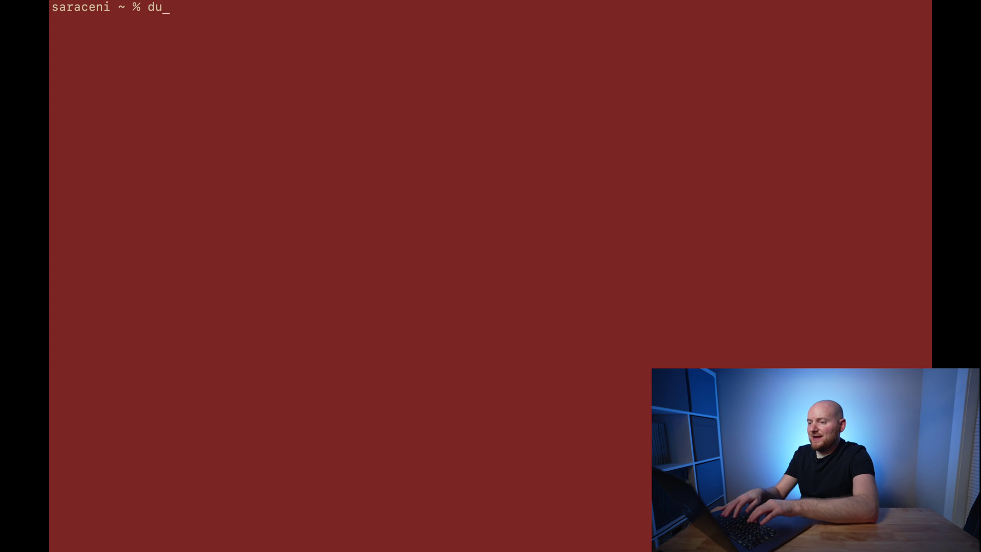
key("BackSpace")
key("BackSpace")
type("man")
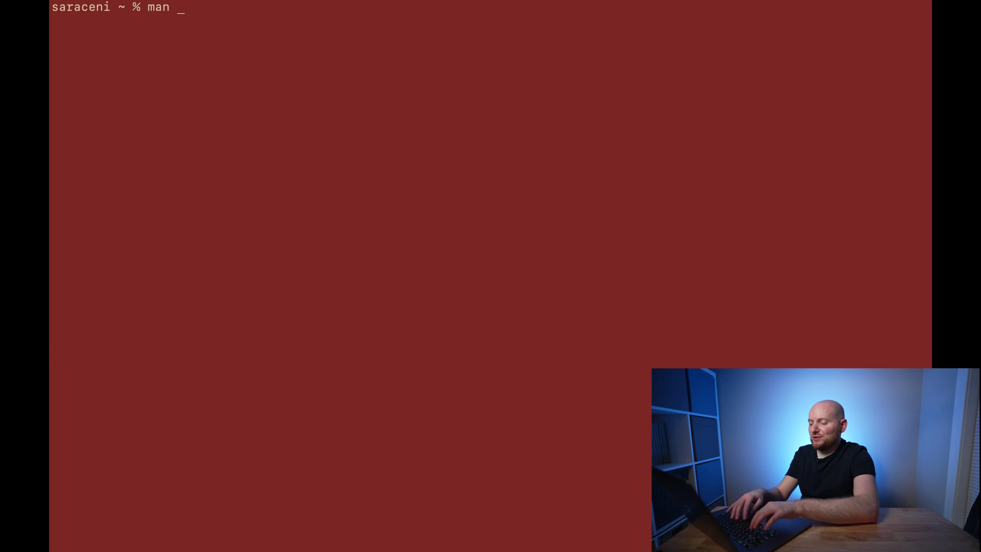
type(" du")
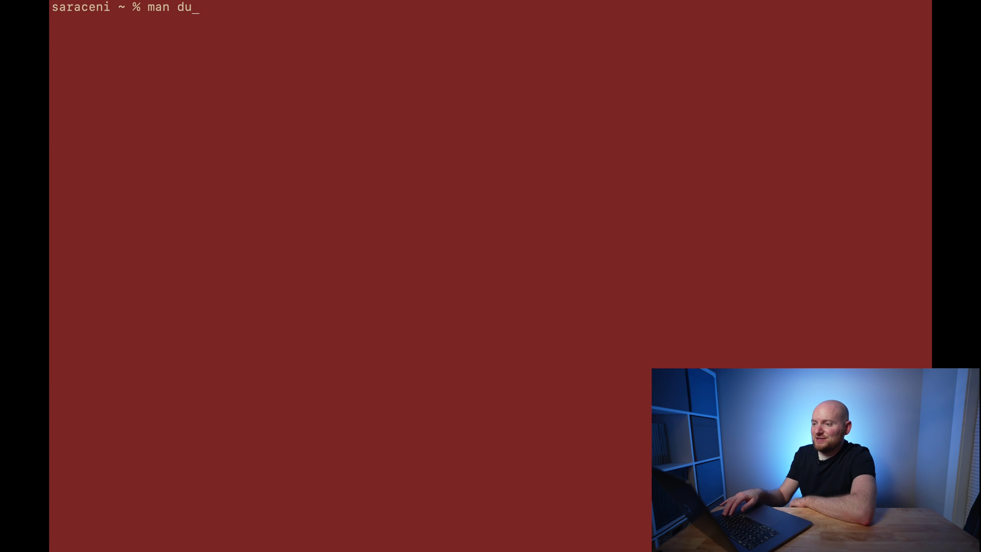
key("Return")
scroll(444, 271, "down", 10)
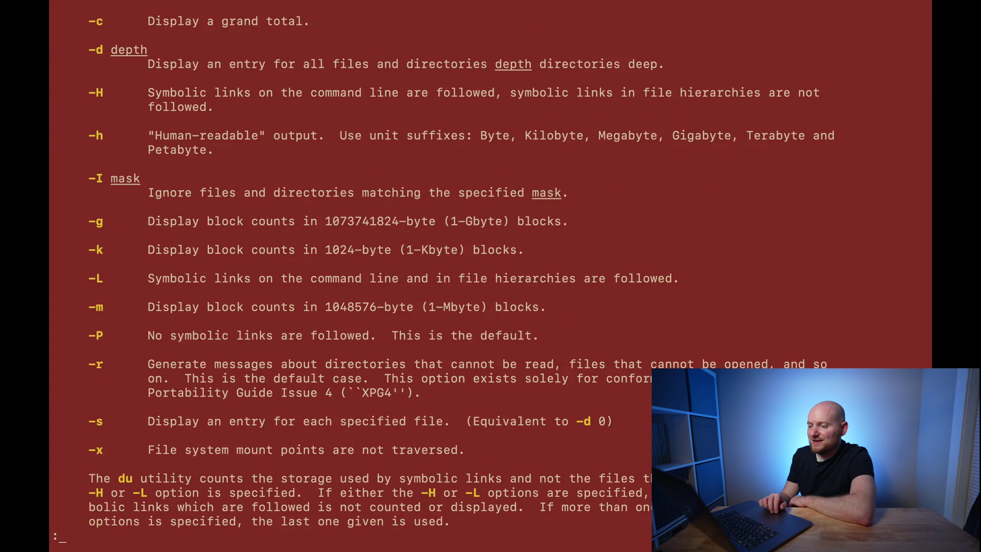
key("q")
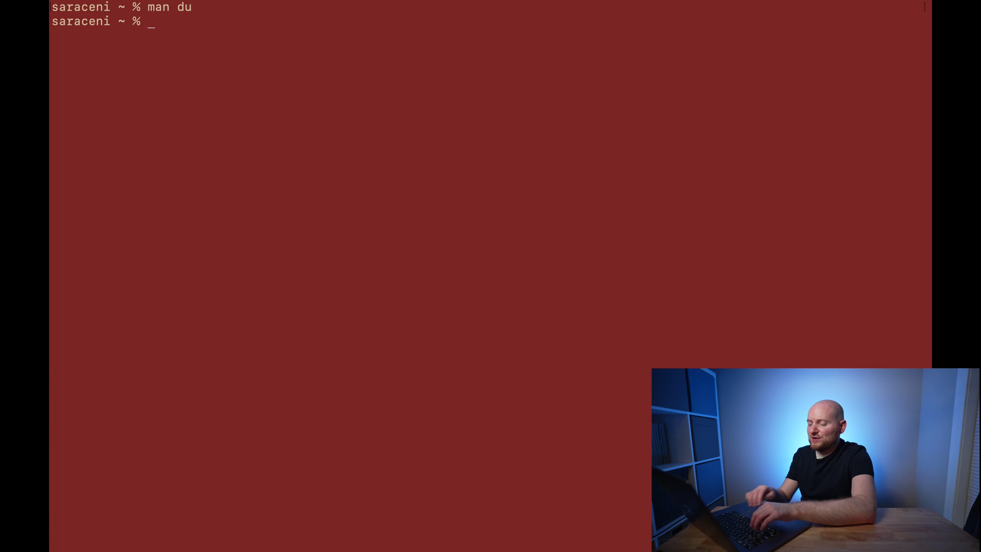
Step: Begin a du -hs command with the path to Fire and Ice Gala.fcpbundle in the home Movies folder
type("du -hs")
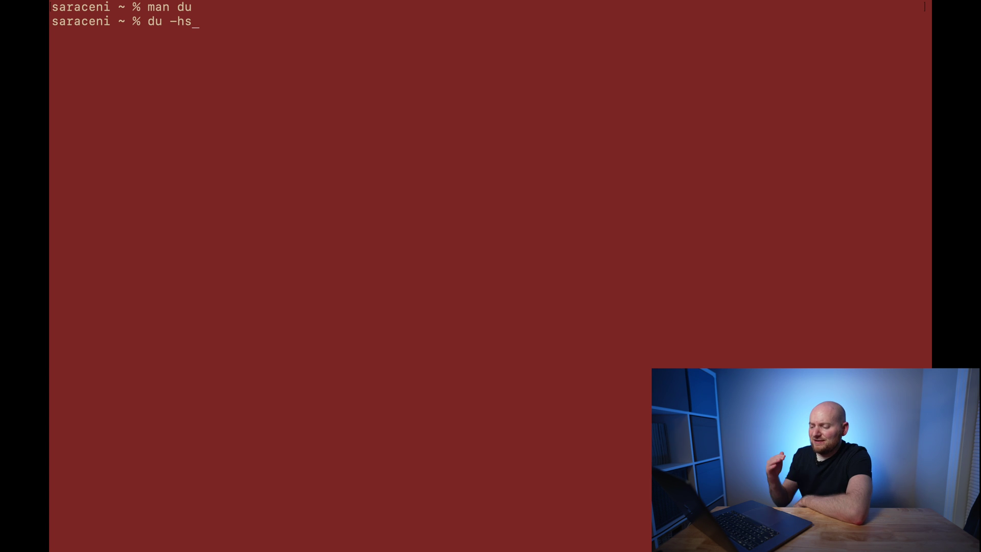
type("/")
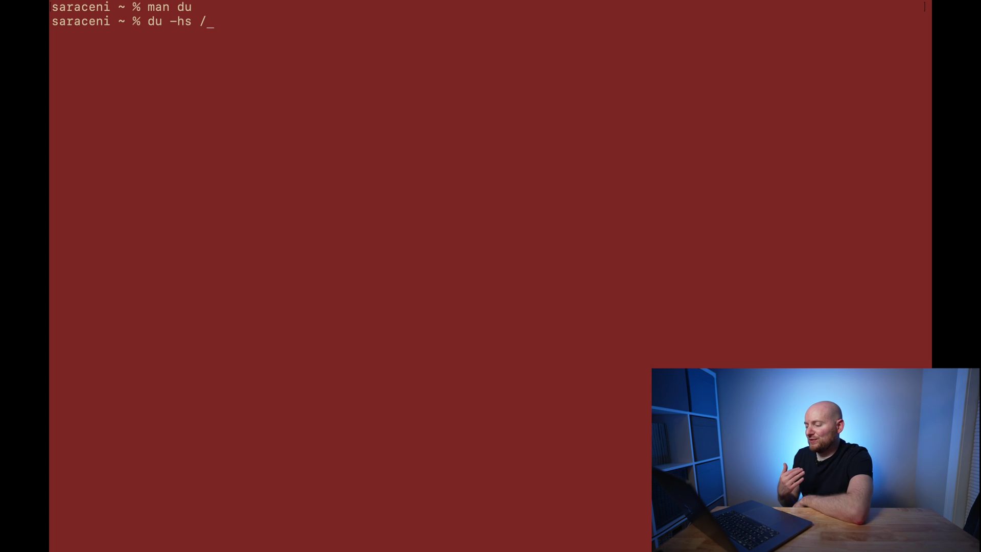
type("Us")
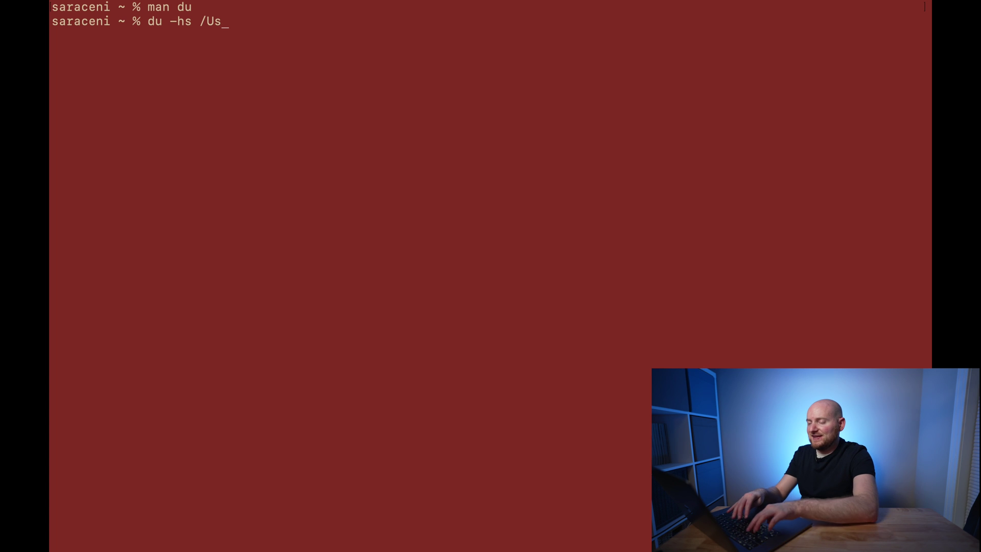
key("Tab")
type("sara")
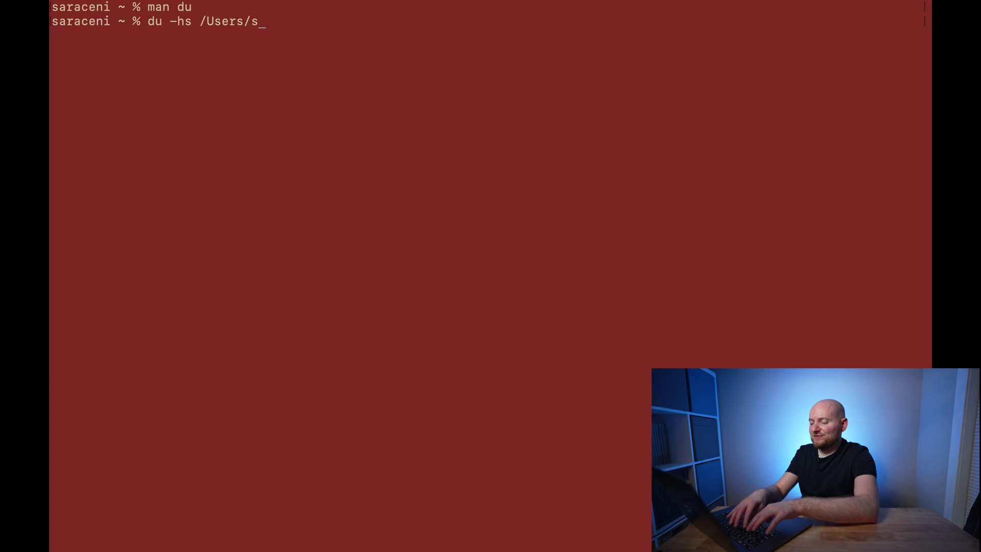
key("Tab")
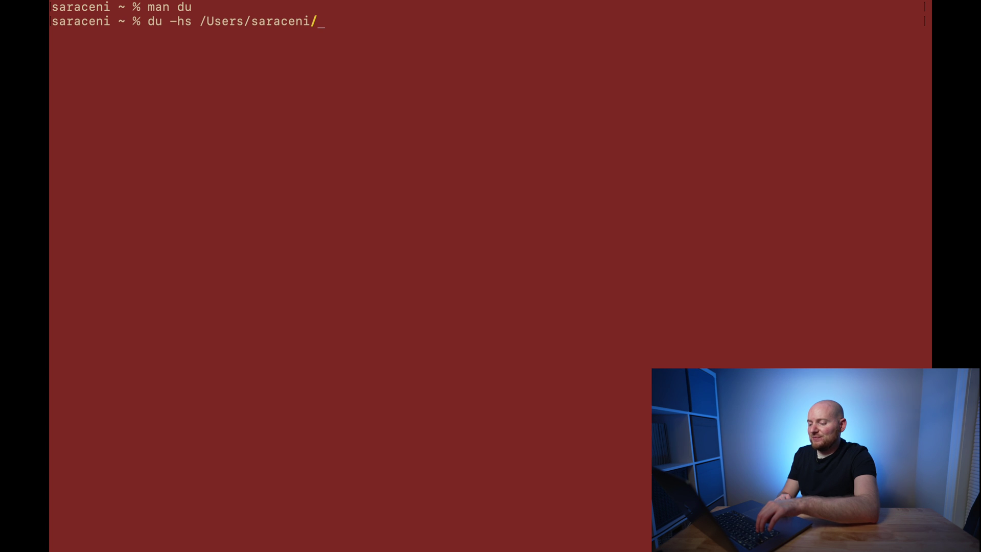
type("Mo")
key("Tab")
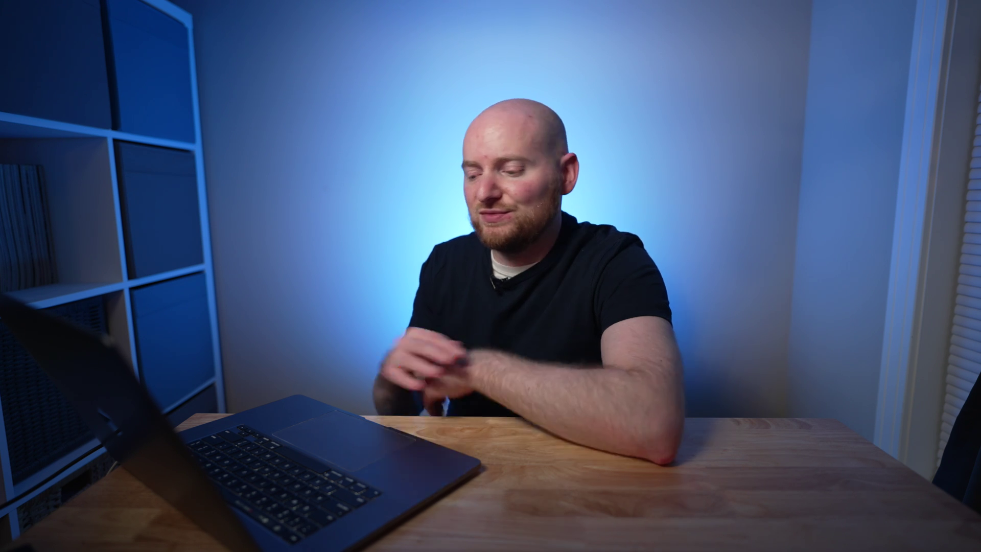
type("F")
type("ir")
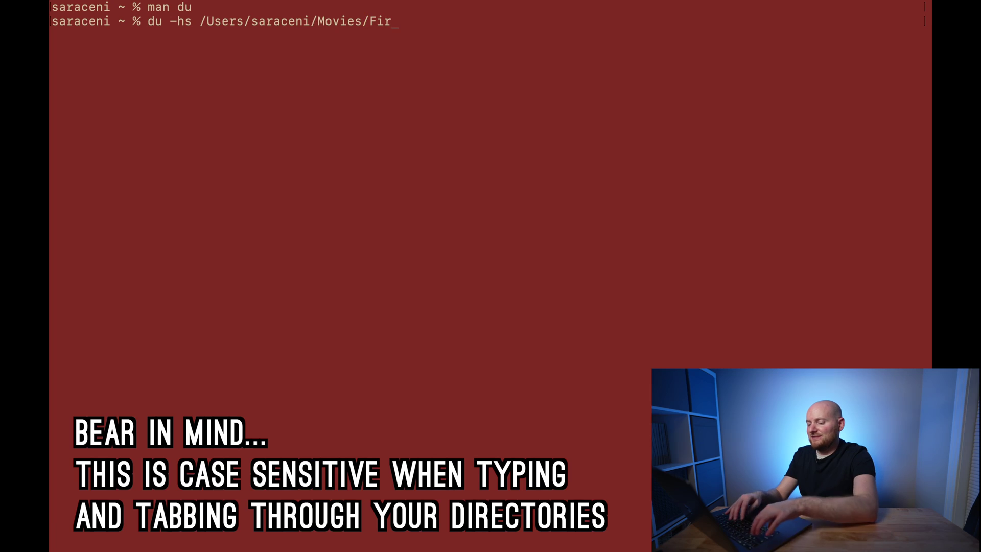
type("e")
key("Tab")
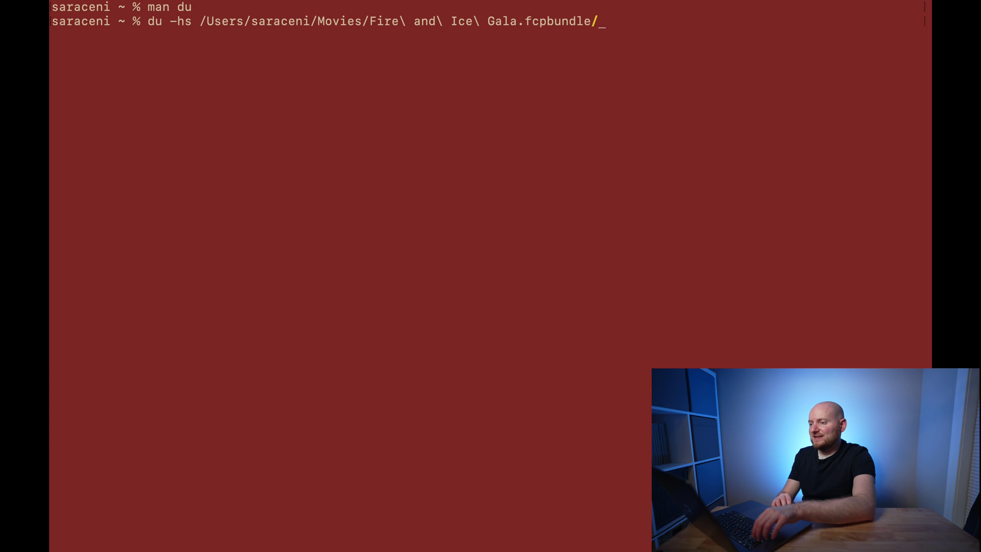
Step: List the library's contents, extend the du path with 11-20-21/*, pipe it to sort -h and run the command
key("Tab")
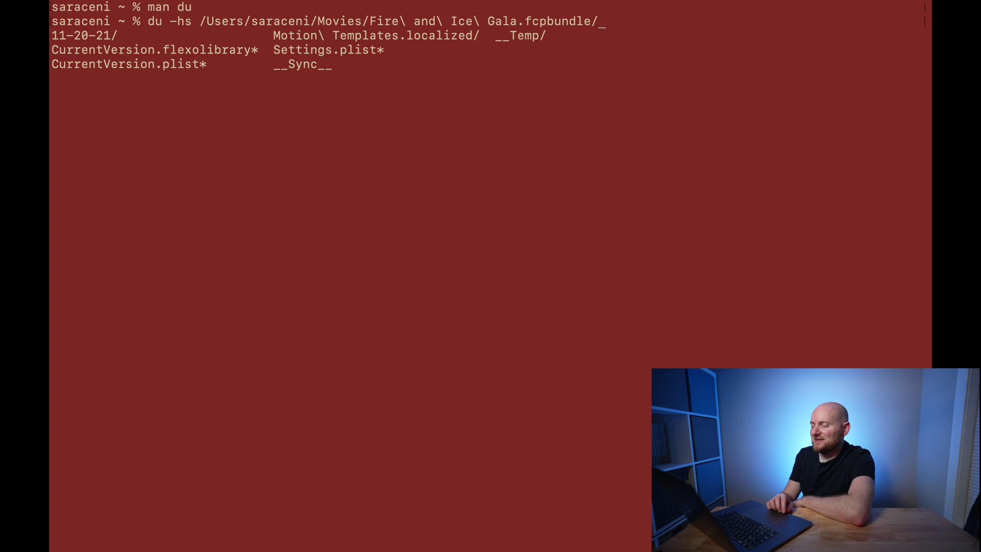
type("11")
key("Tab")
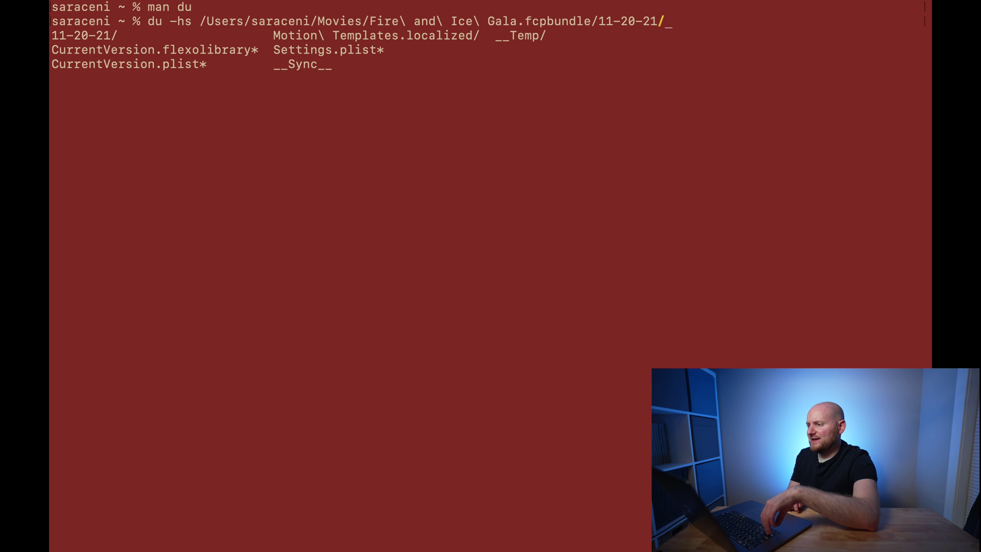
type("*")
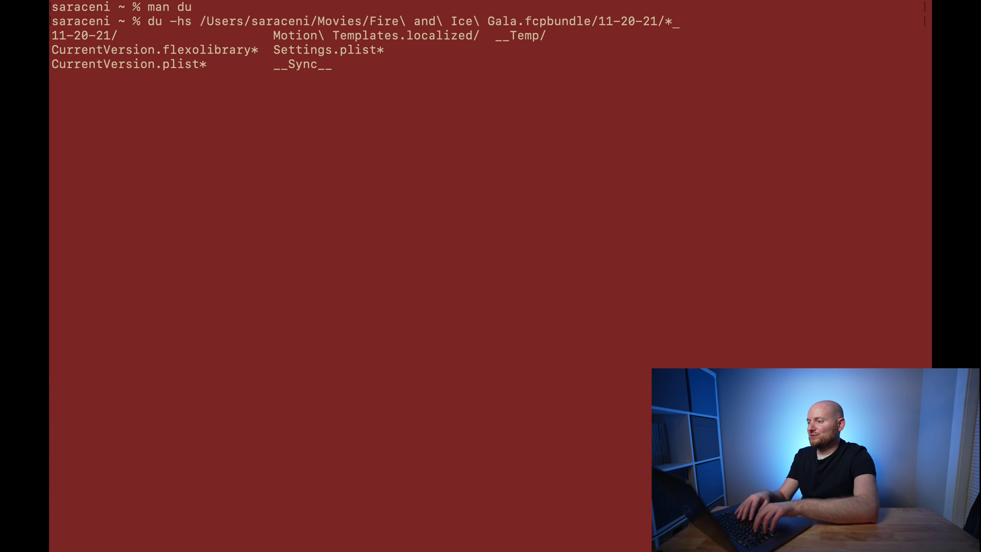
type("|")
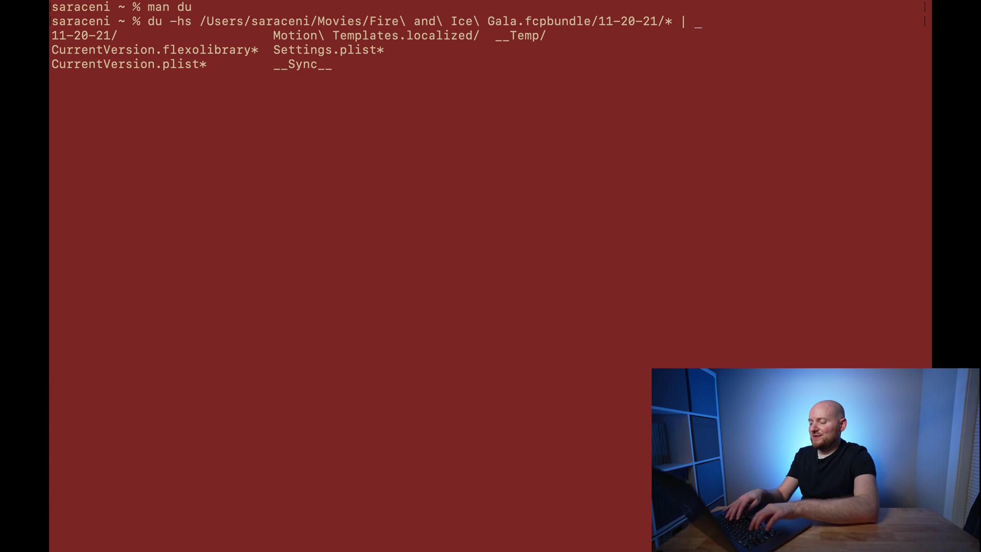
type("sort")
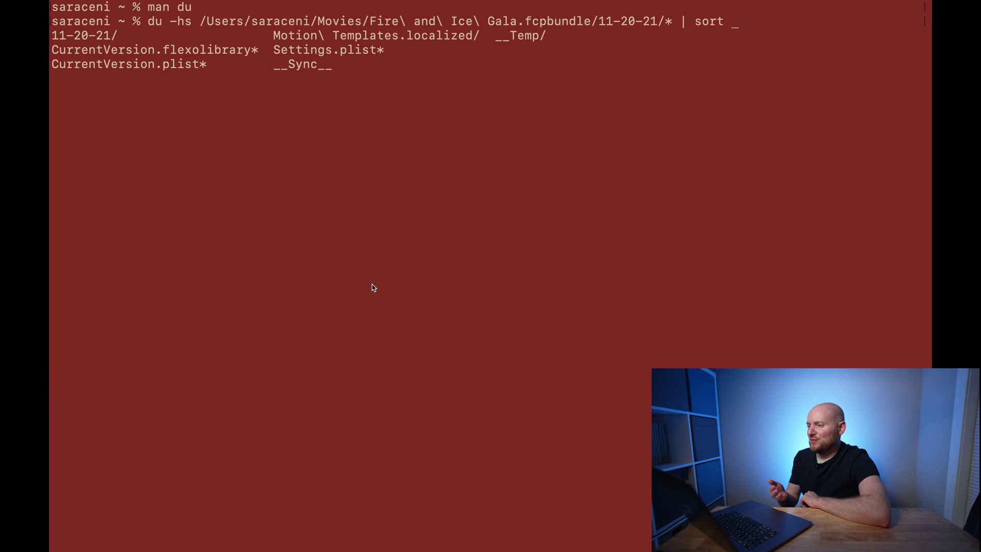
type("-h")
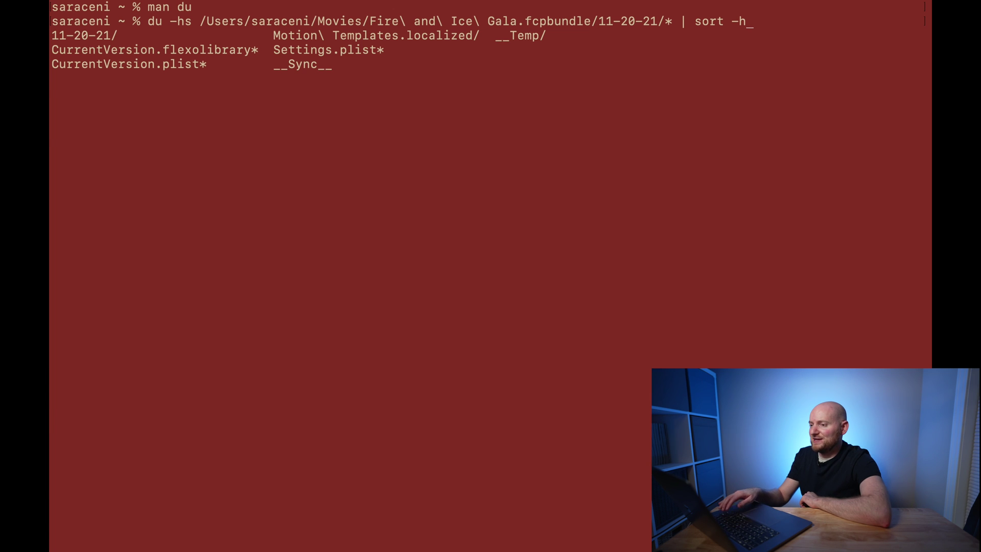
key("Return")
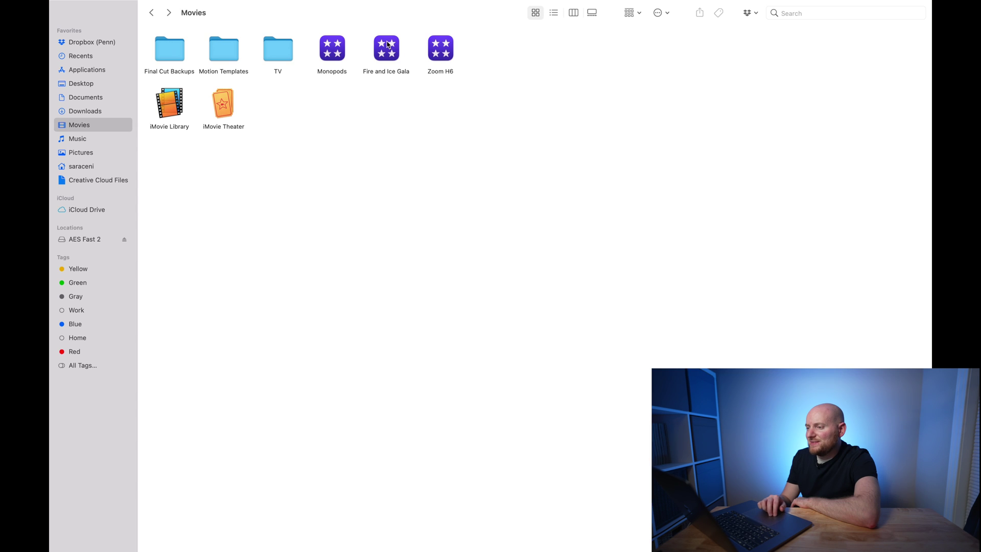
Step: In Finder, show the package contents of the Fire and Ice Gala library, open 11-20-21 and view the actions available for Render Files
right_click(388, 41)
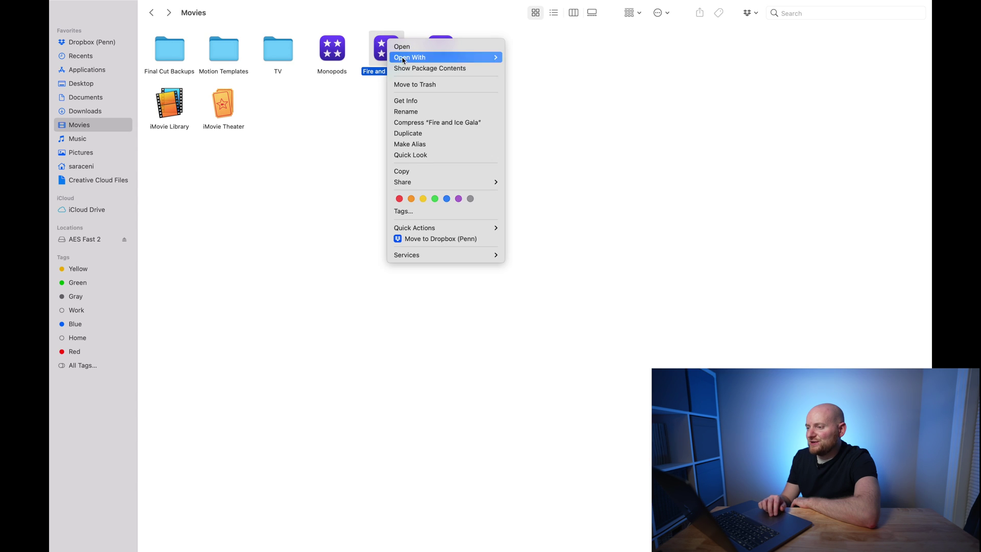
left_click(412, 70)
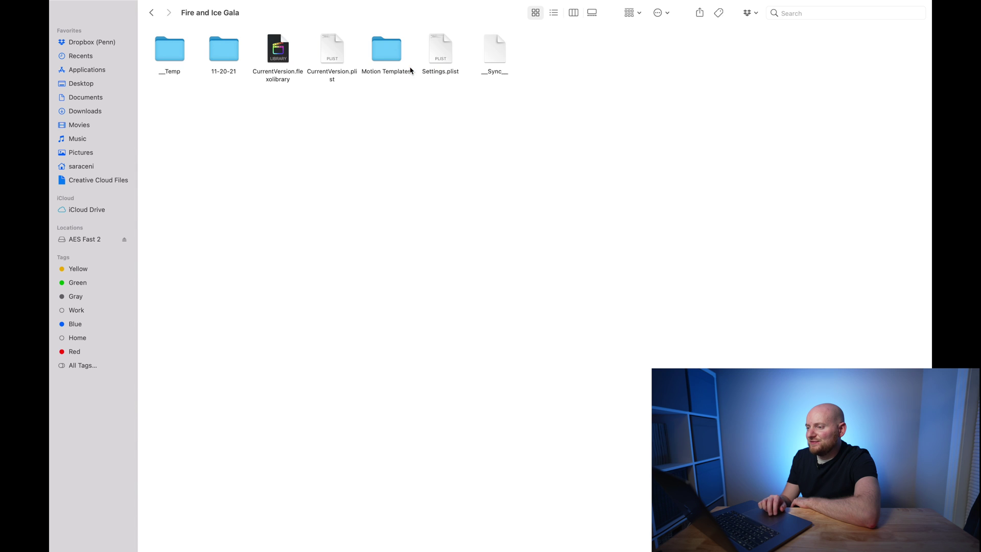
double_click(234, 52)
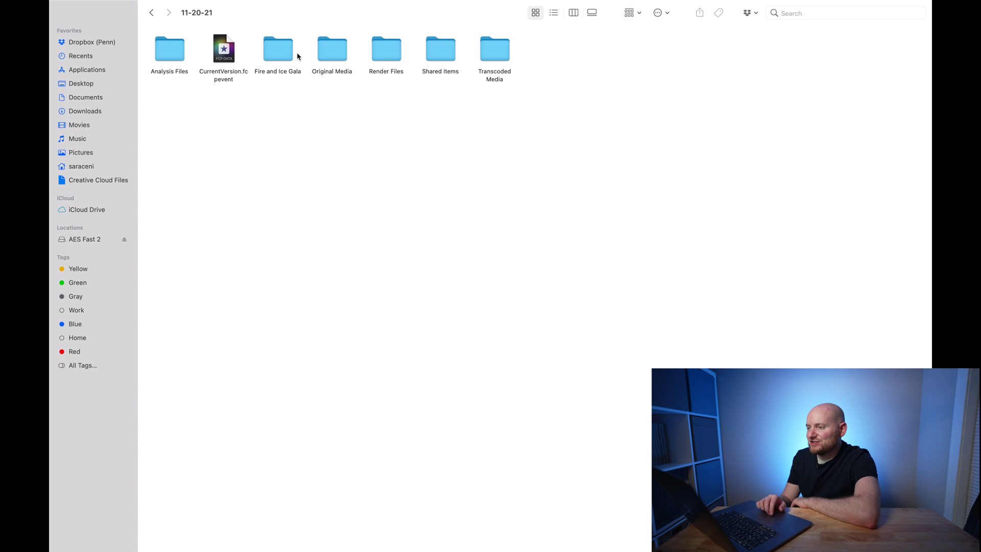
left_click(385, 54)
right_click(387, 51)
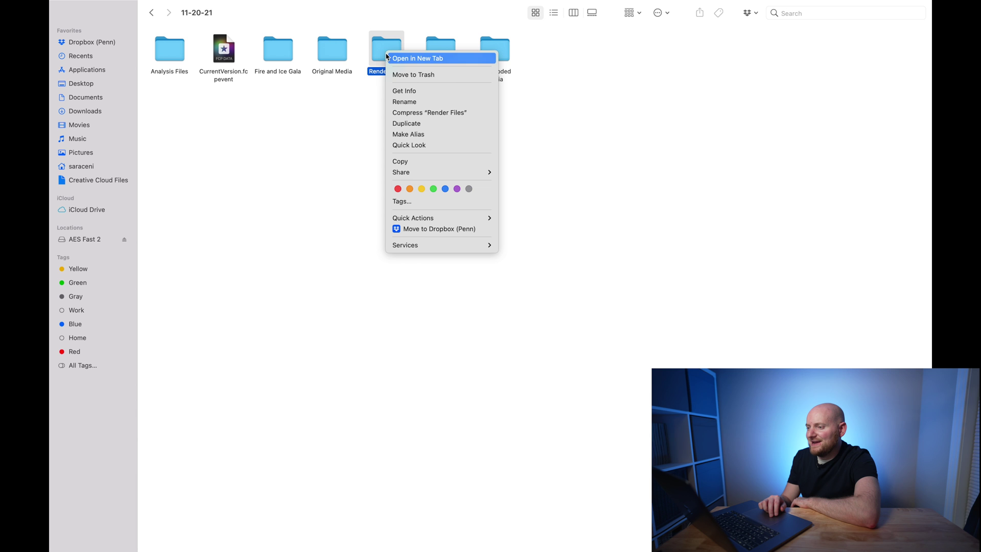
left_click(324, 131)
left_click(324, 131)
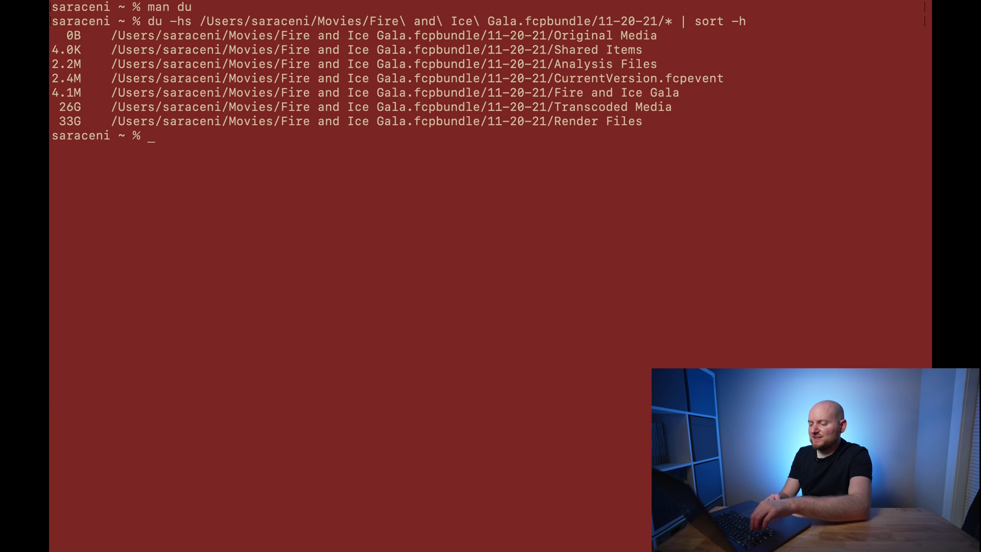
Step: In Terminal, delete the Render Files folder with rm -Rf, reusing the library's 11-20-21 path from the earlier du command
type("rm ")
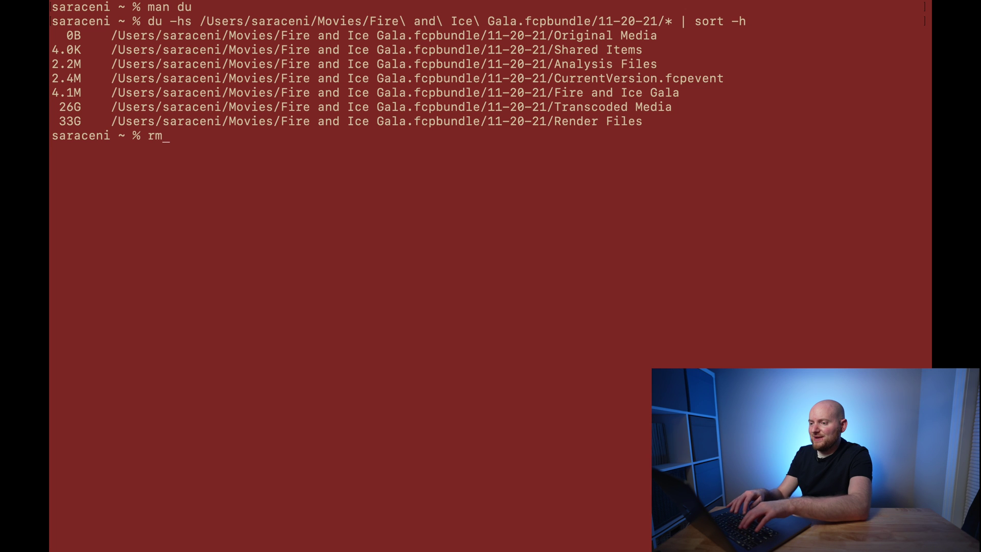
type("-R")
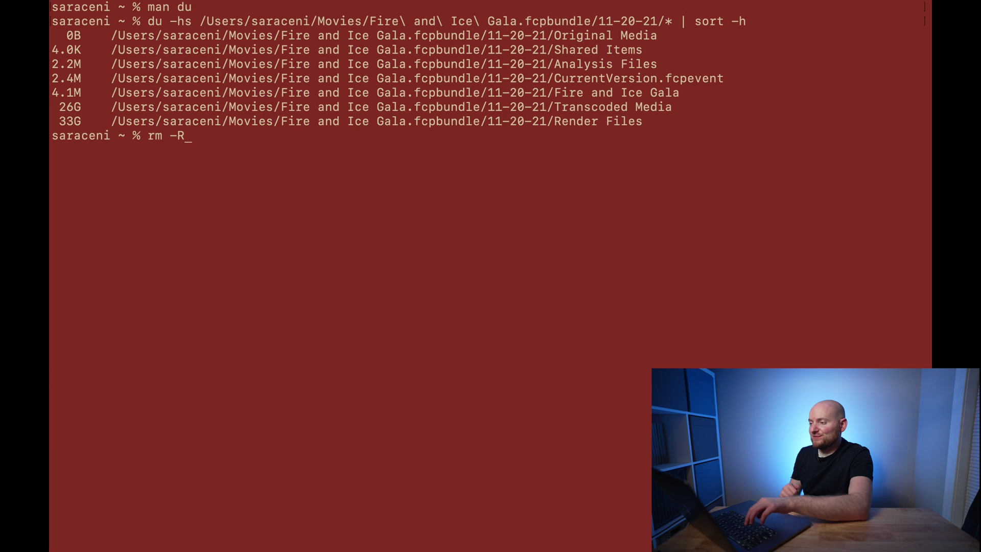
type("f")
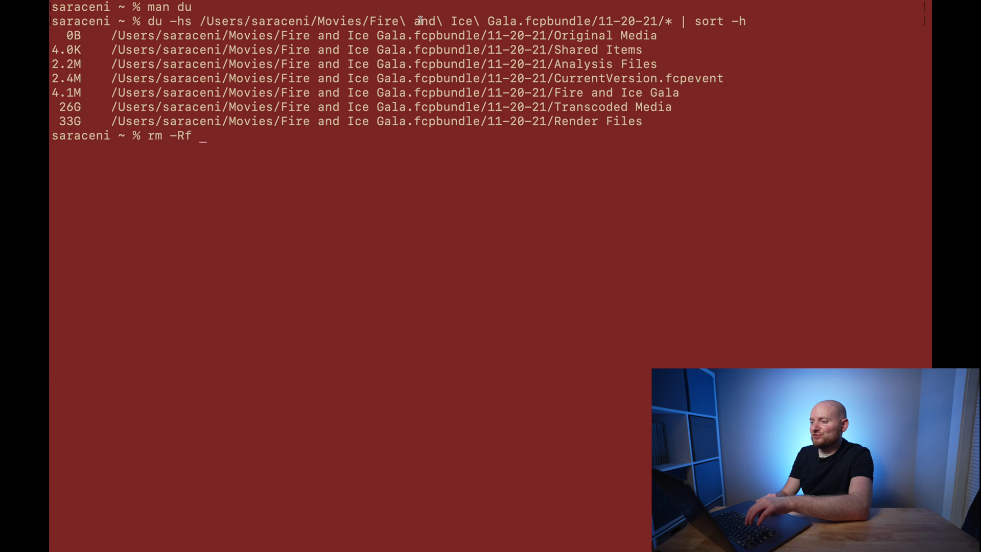
left_click(665, 21)
left_click_drag(665, 22, 202, 63)
key("super+c")
left_click(308, 191)
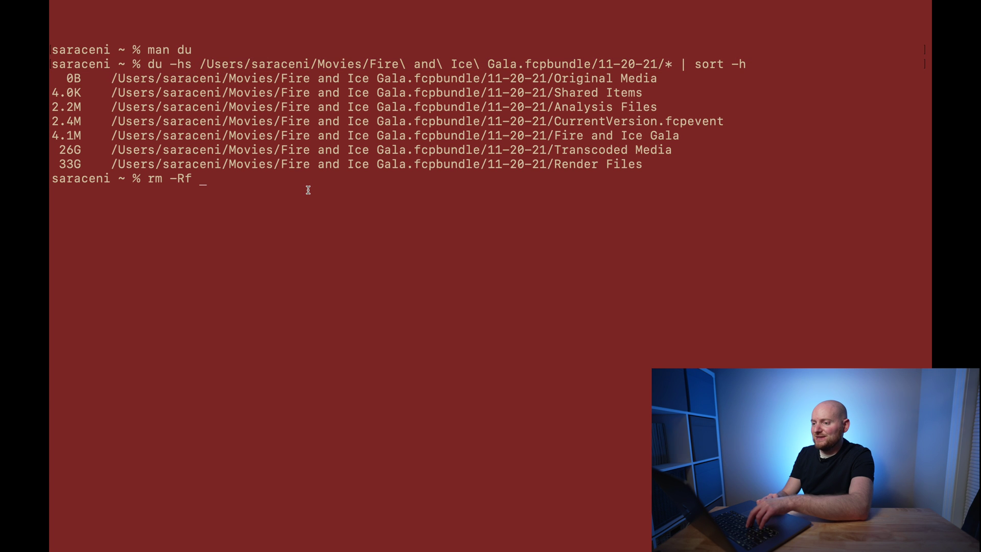
key("super+v")
type("Render\\ Files/")
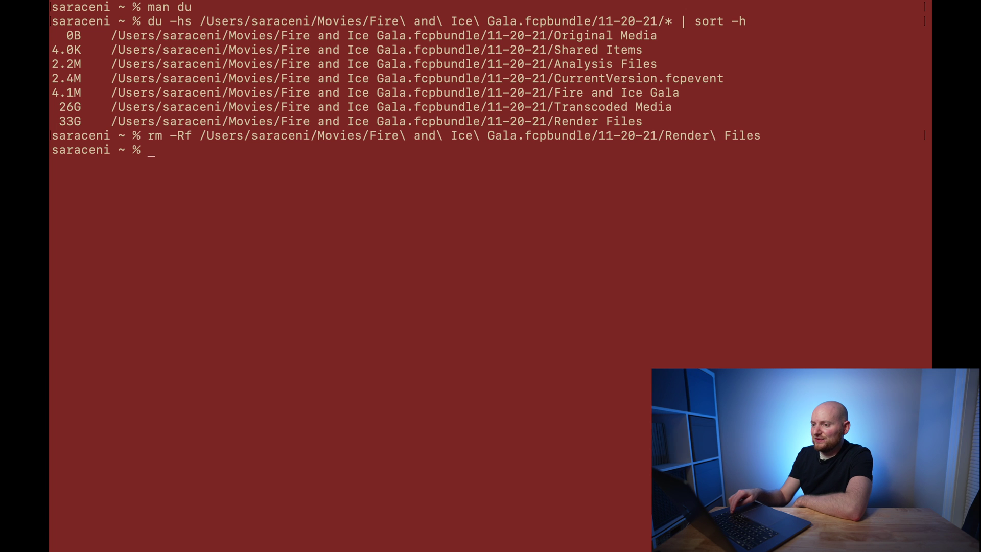
Step: Rerun the sorted du -hs listing of the 11-20-21 folder to check what is left after deleting Render Files
key("Up")
key("Up")
key("Return")
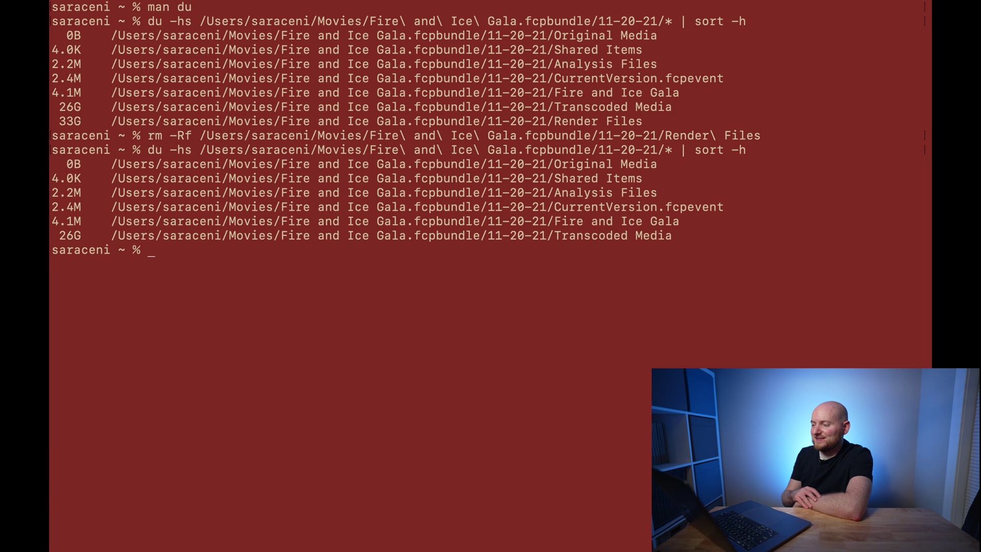
Step: Recall the rm -Rf command, replace Render Files with Transcoded Media in its path, and run it to delete that folder
key("Up")
key("Up")
key("BackSpace")
key("BackSpace")
key("BackSpace")
key("BackSpace")
key("BackSpace")
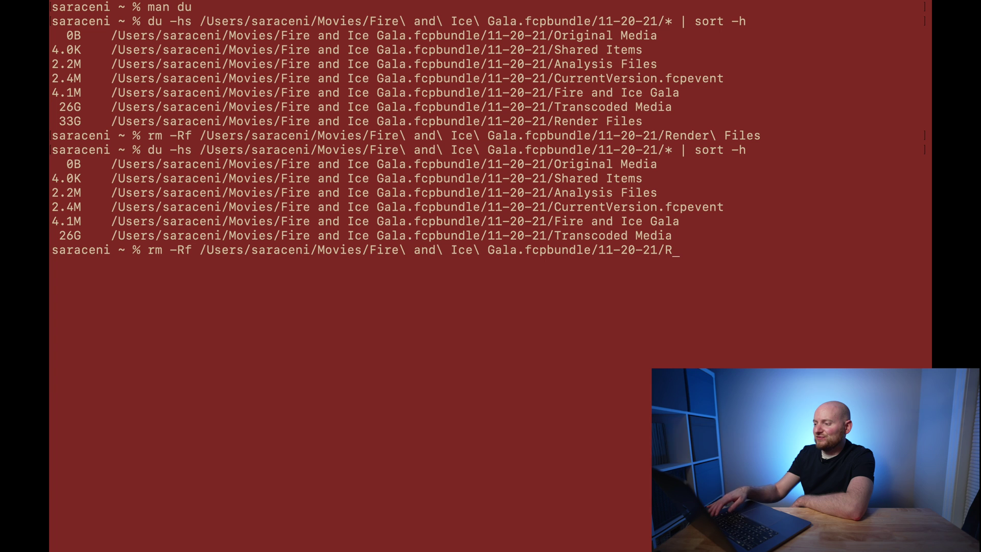
type("Transcoded")
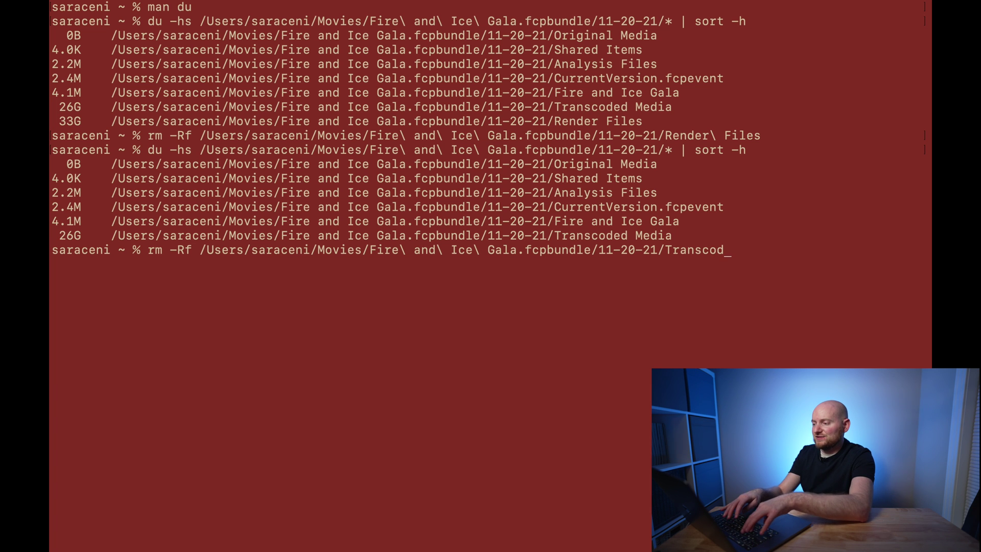
key("Tab")
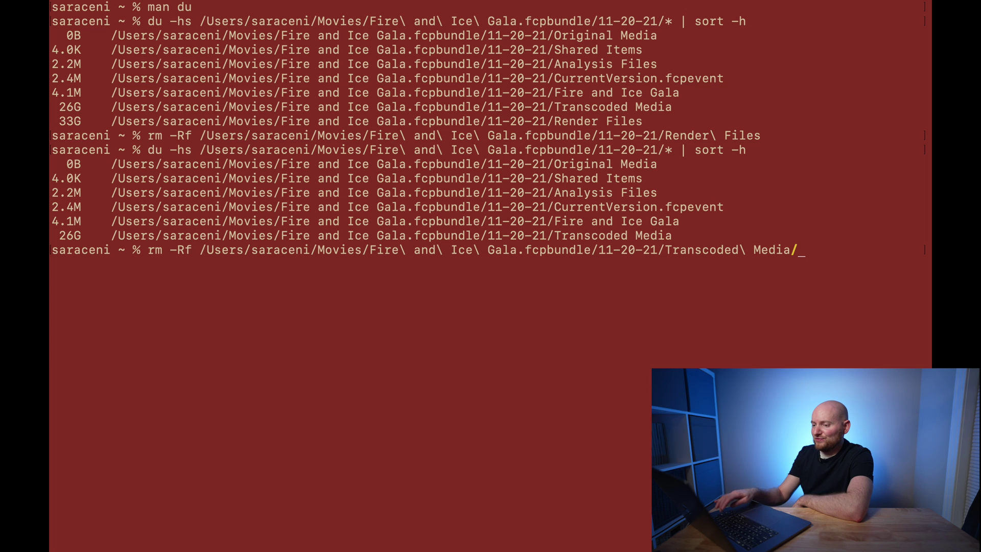
key("Return")
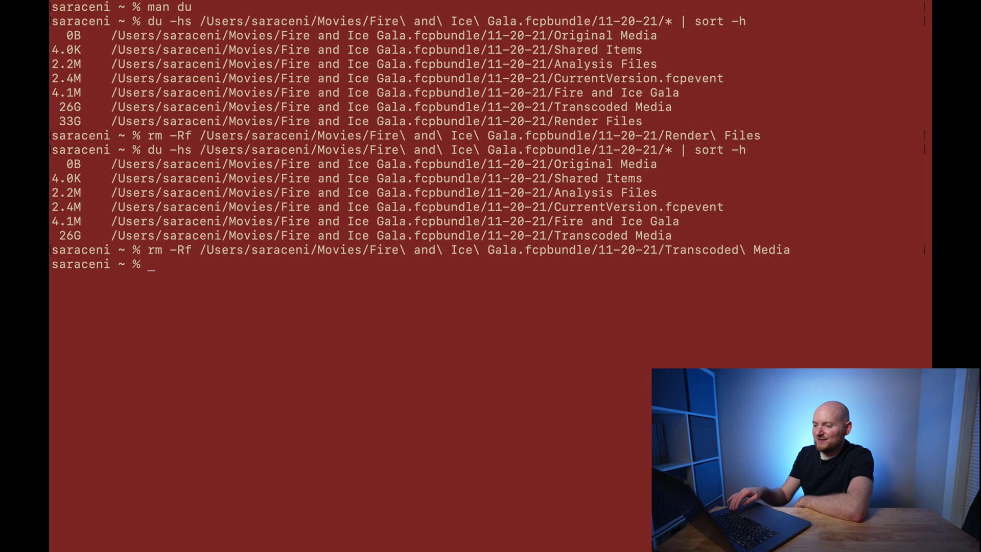
Step: Repeat the sorted du -hs listing of 11-20-21 to check the folder sizes after deleting Transcoded Media
key("Up")
key("Up")
key("Return")
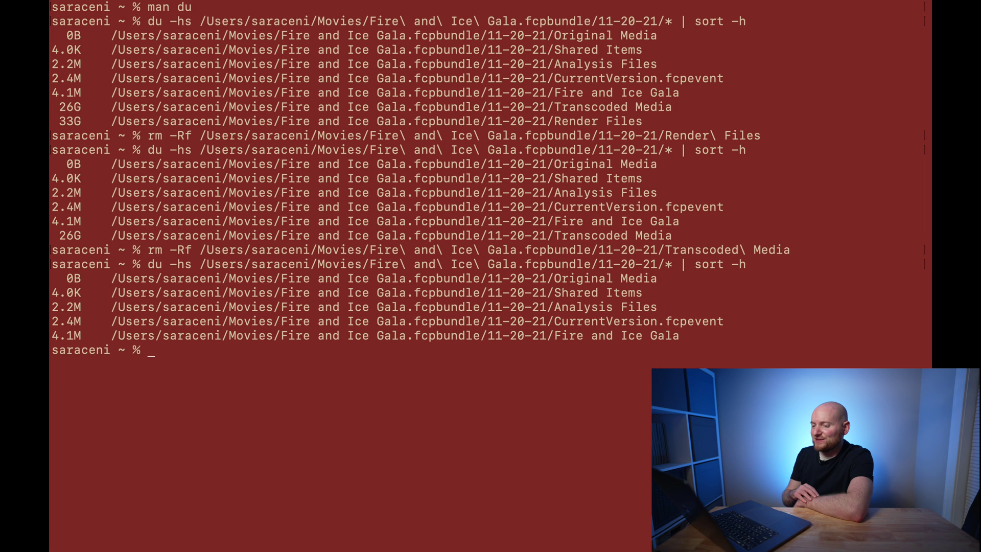
Step: Shorten the recalled du -hs path to Movies/* with sort -h, run it, and highlight the Fire and Ice Gala library's size
key("Up")
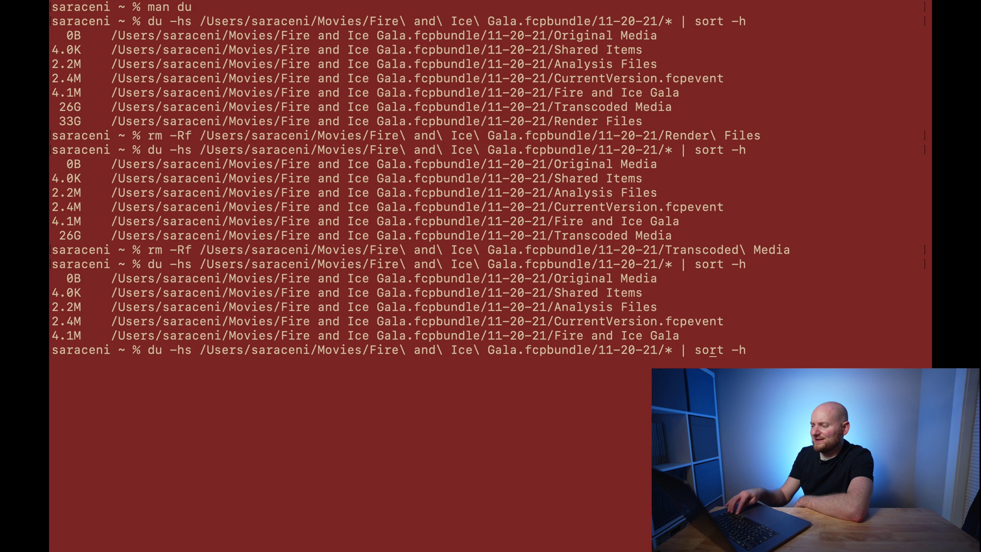
key("Left")
key("BackSpace")
key("BackSpace")
key("BackSpace")
key("BackSpace")
key("BackSpace")
key("BackSpace")
key("BackSpace")
key("BackSpace")
key("BackSpace")
key("BackSpace")
key("BackSpace")
key("BackSpace")
key("BackSpace")
key("BackSpace")
key("BackSpace")
key("BackSpace")
key("BackSpace")
key("BackSpace")
key("BackSpace")
key("BackSpace")
key("BackSpace")
key("BackSpace")
key("BackSpace")
key("BackSpace")
key("BackSpace")
key("BackSpace")
key("BackSpace")
key("BackSpace")
key("BackSpace")
key("BackSpace")
key("BackSpace")
key("BackSpace")
key("BackSpace")
key("BackSpace")
key("BackSpace")
key("BackSpace")
key("BackSpace")
key("BackSpace")
key("BackSpace")
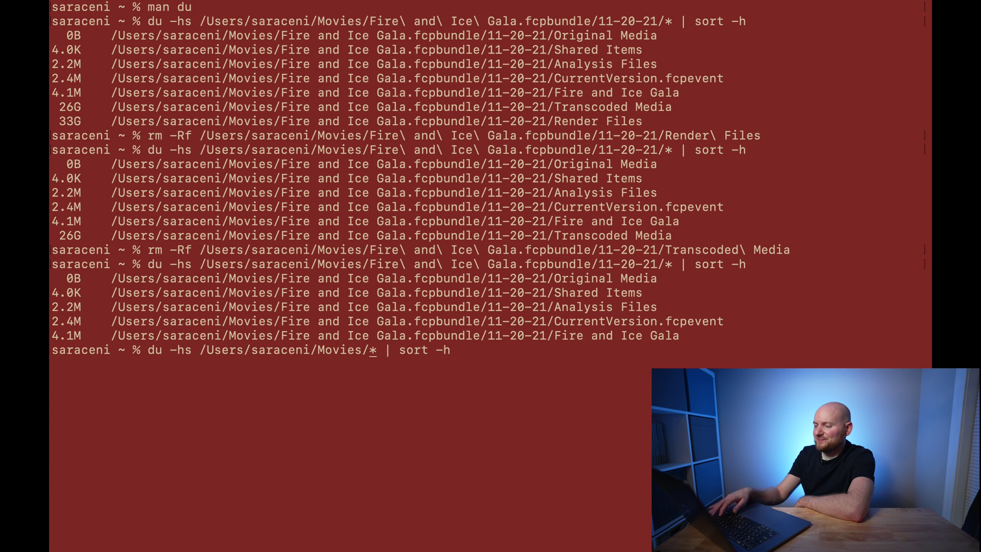
key("Return")
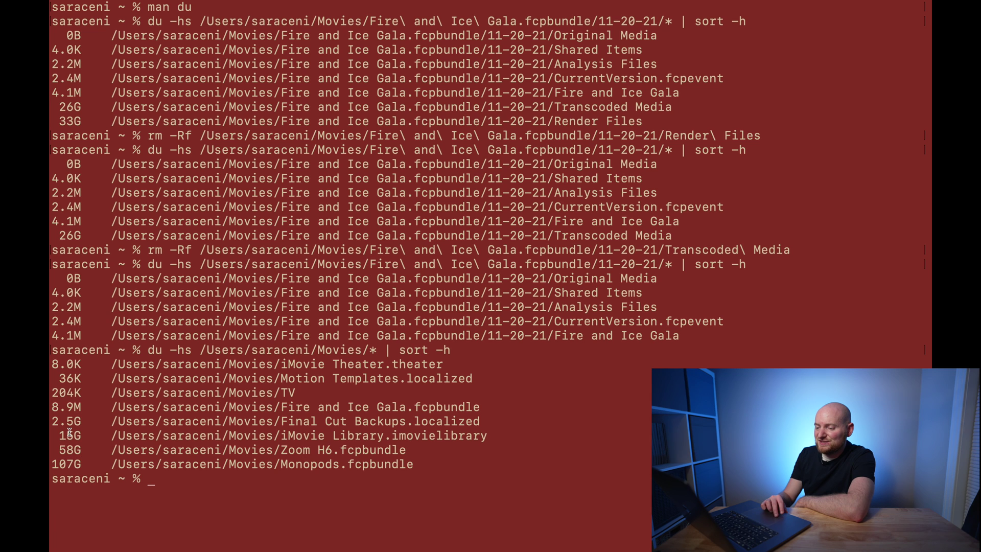
left_click_drag(52, 408, 83, 408)
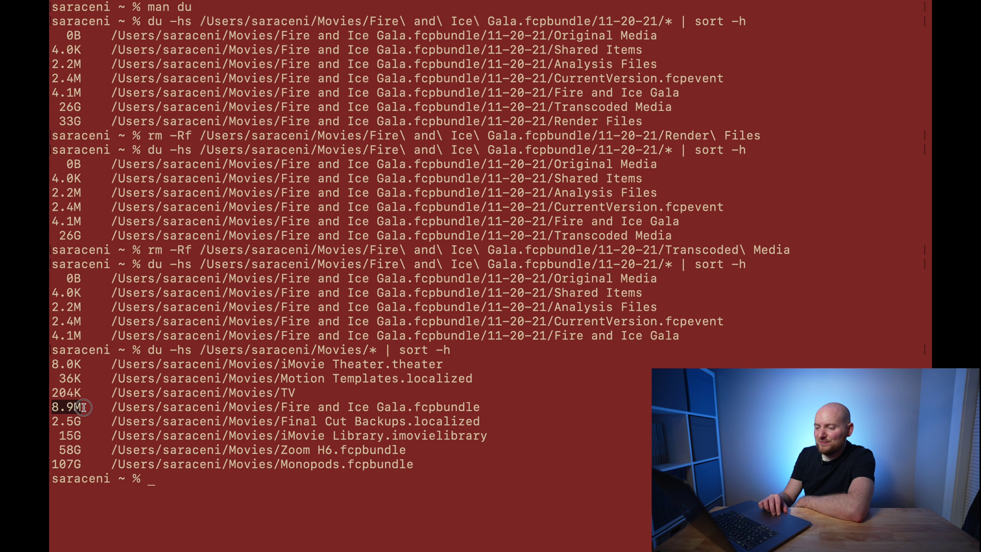